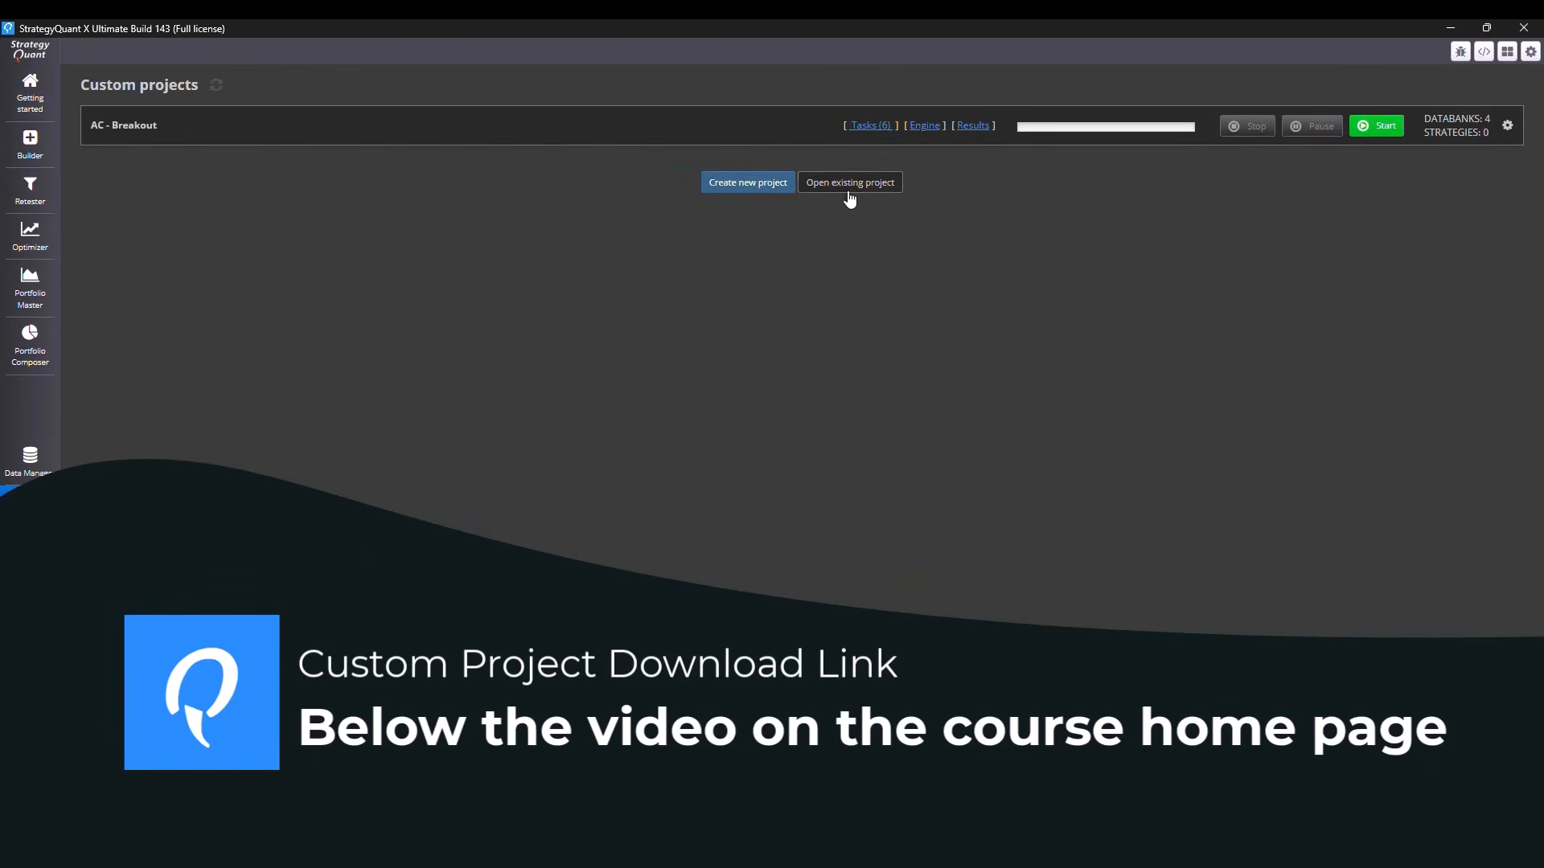
# Load the existing project file AC - Robustness.cfx into the custom projects and open that project
pyautogui.click(847, 192)
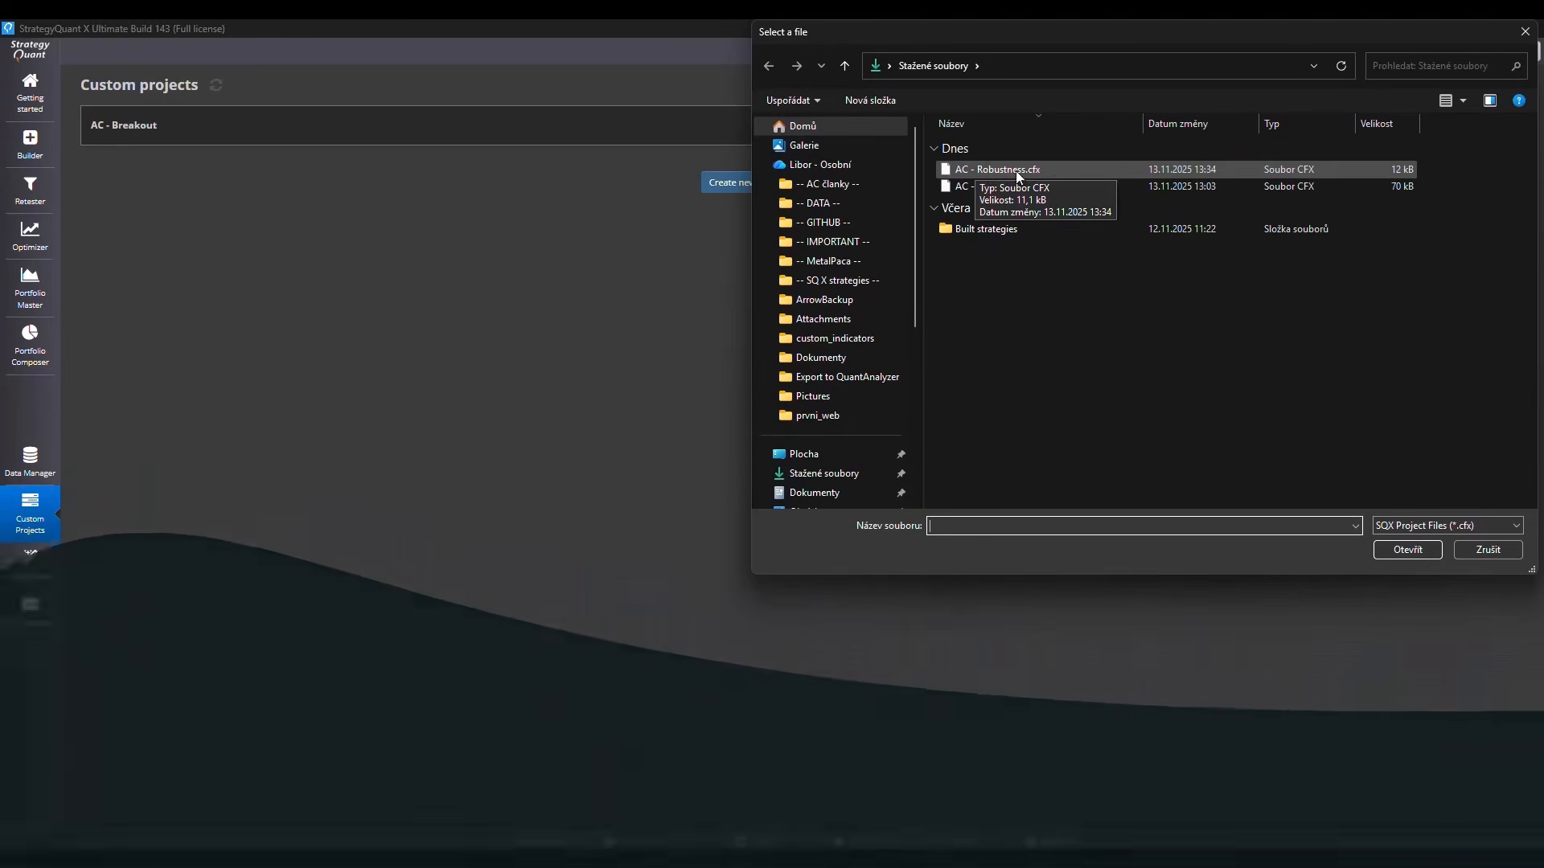
pyautogui.click(1009, 170)
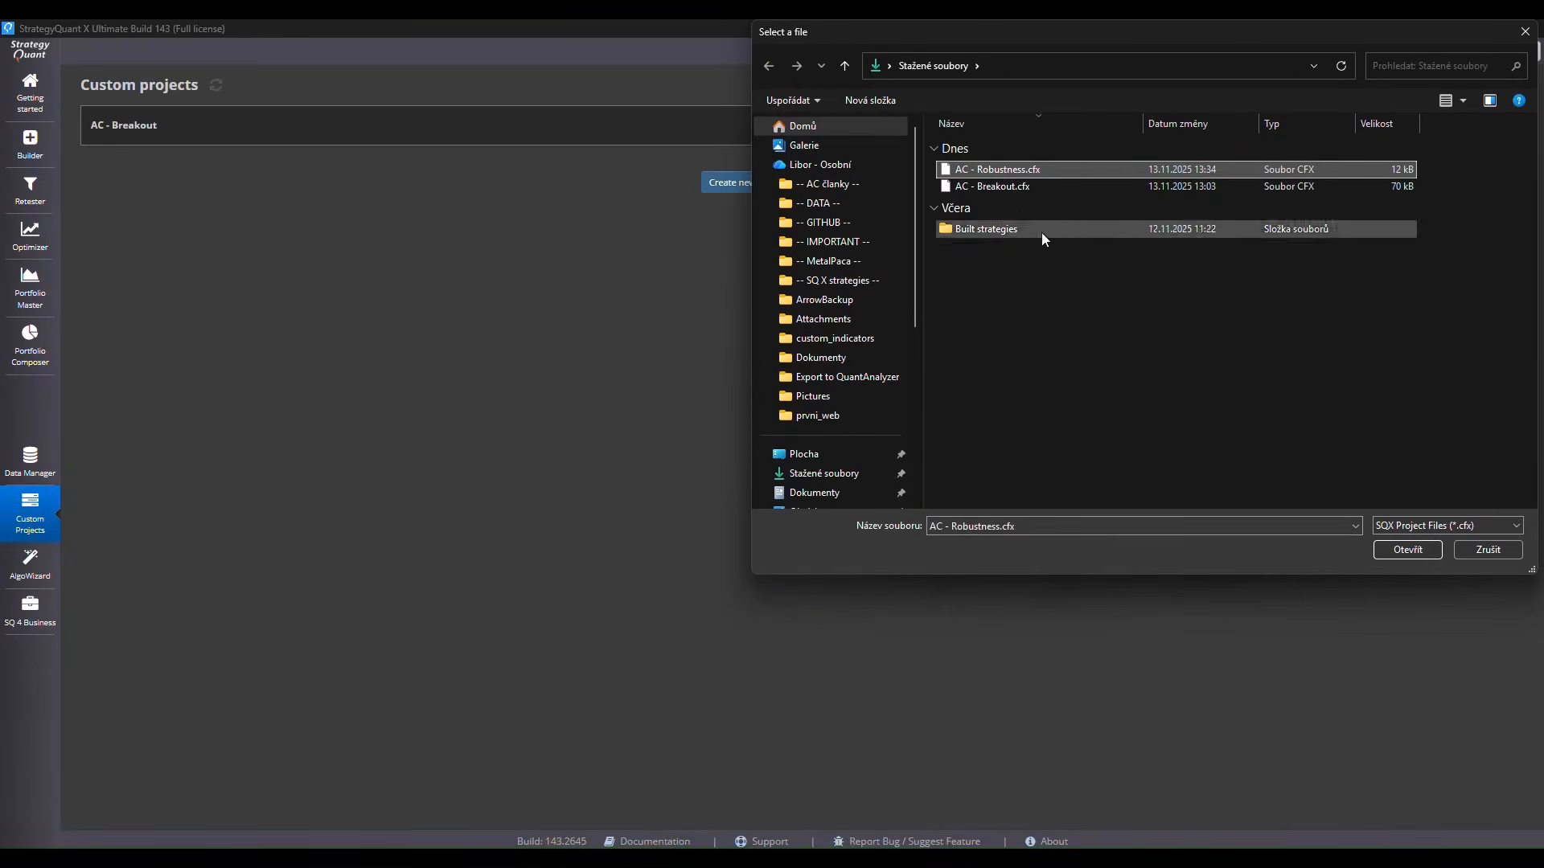
pyautogui.click(1406, 550)
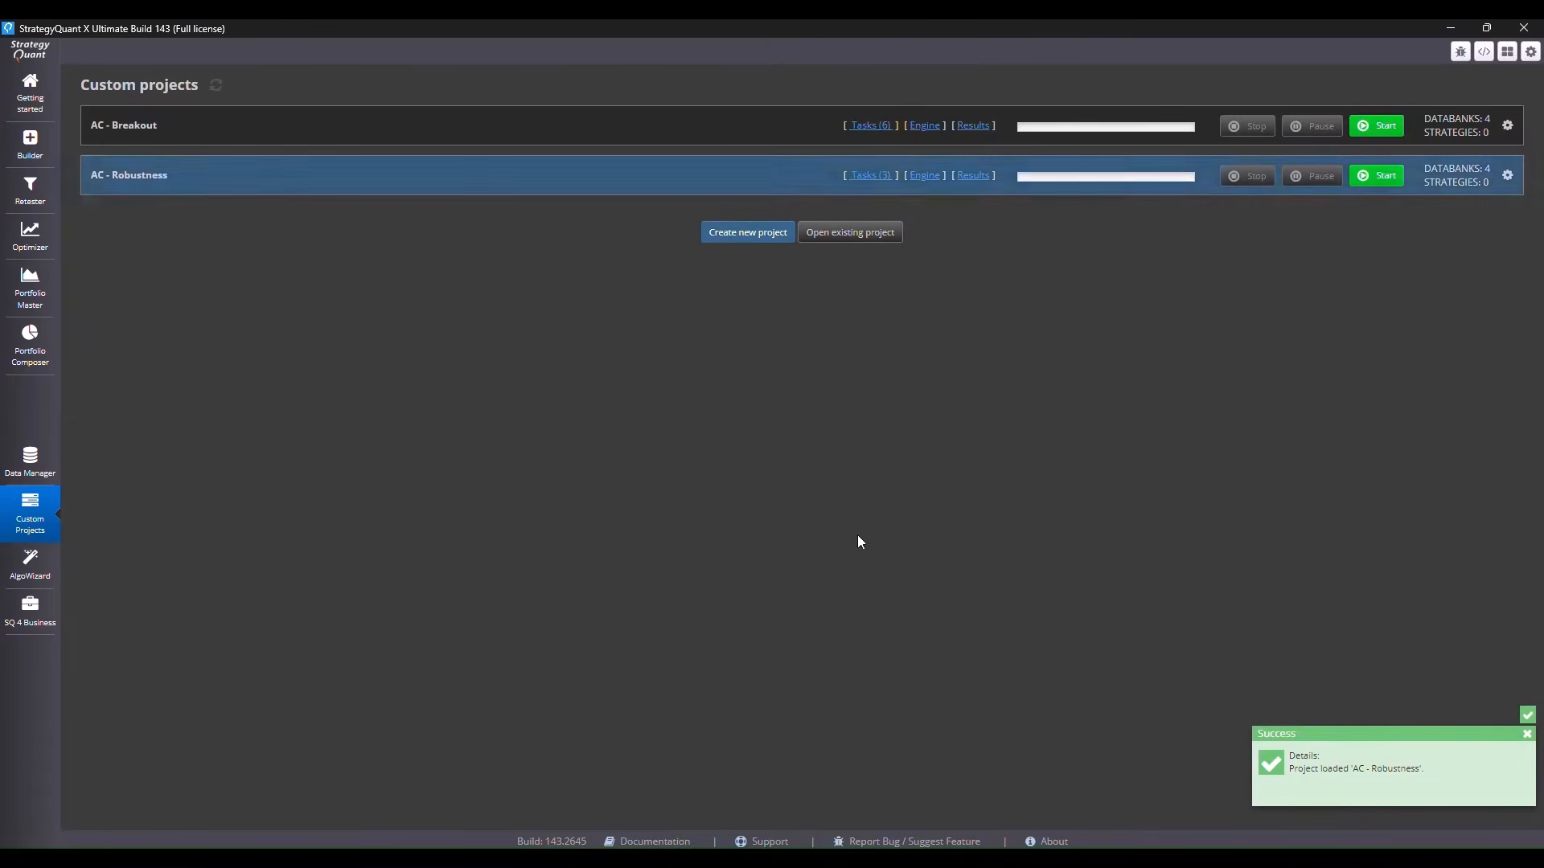
pyautogui.click(279, 177)
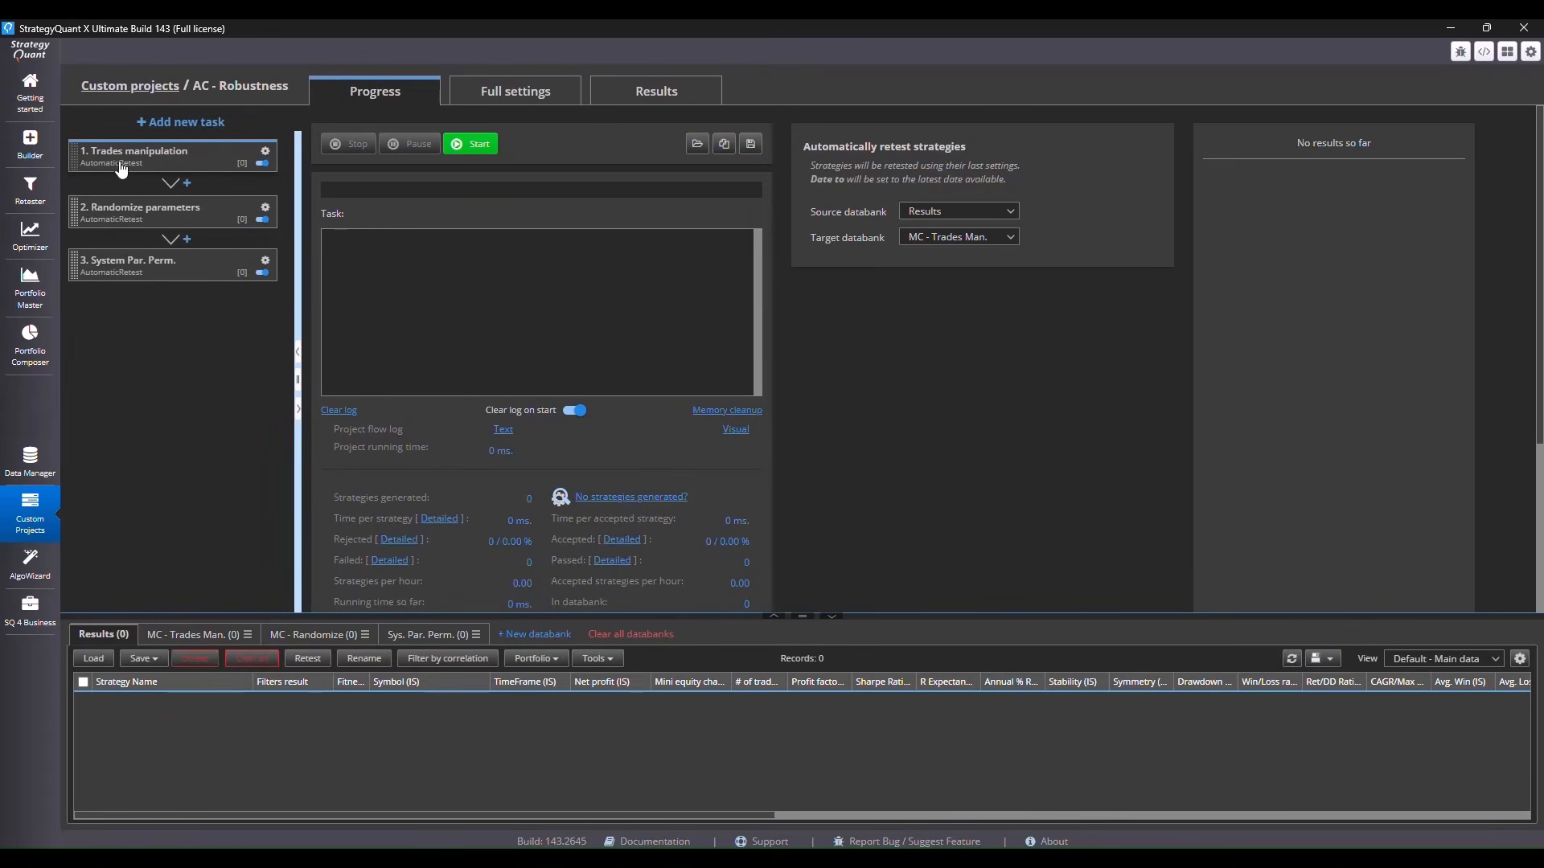
# Review the Trades manipulation task's full settings: custom data, retest databanks, and the Monte Carlo trades manipulation cross check with its filter conditions
pyautogui.click(183, 162)
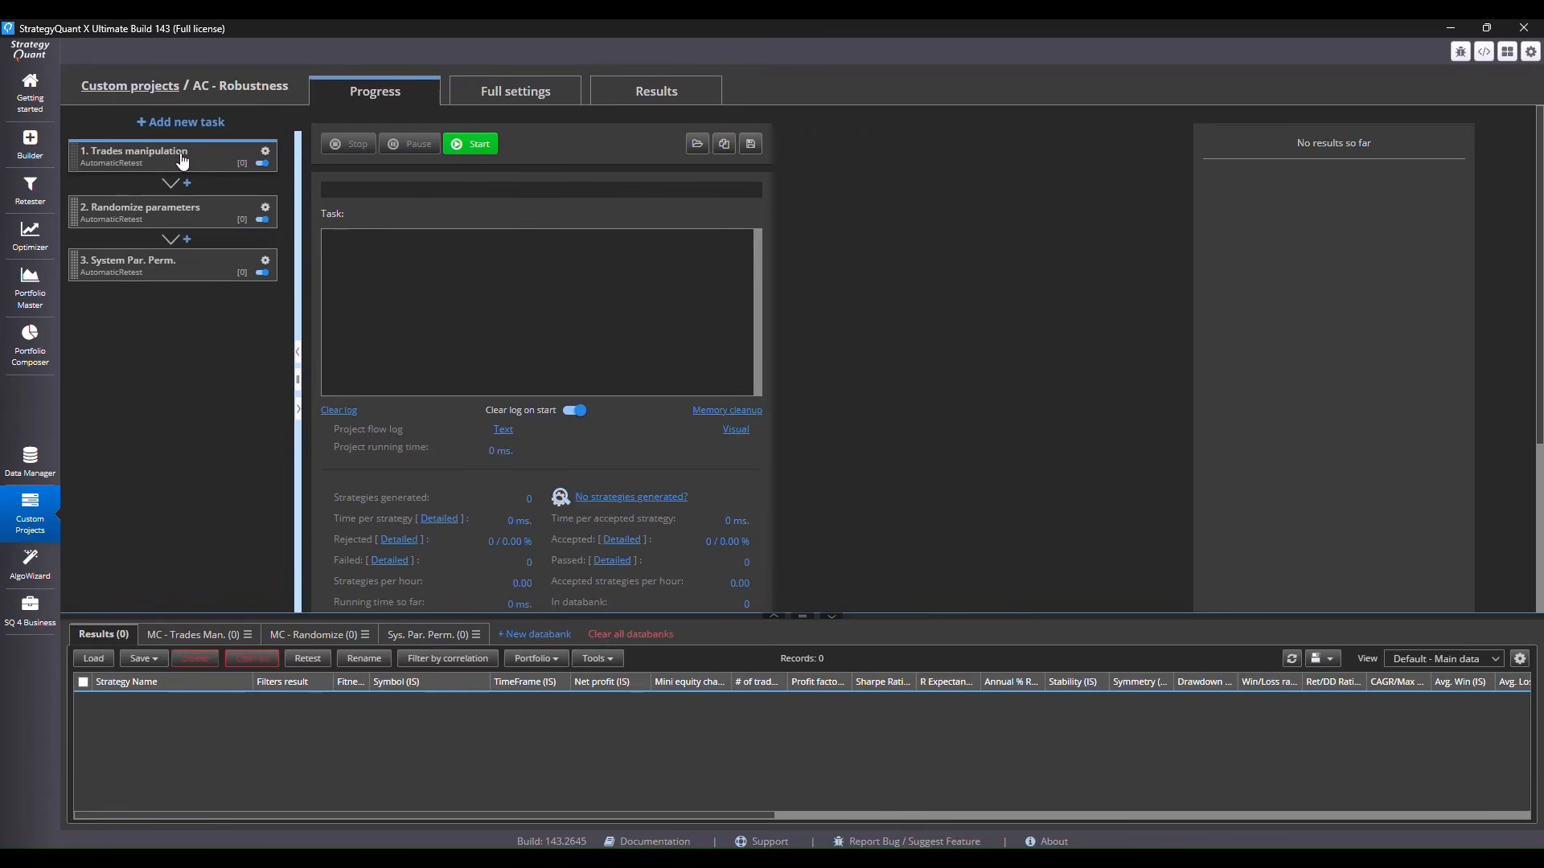
pyautogui.click(515, 95)
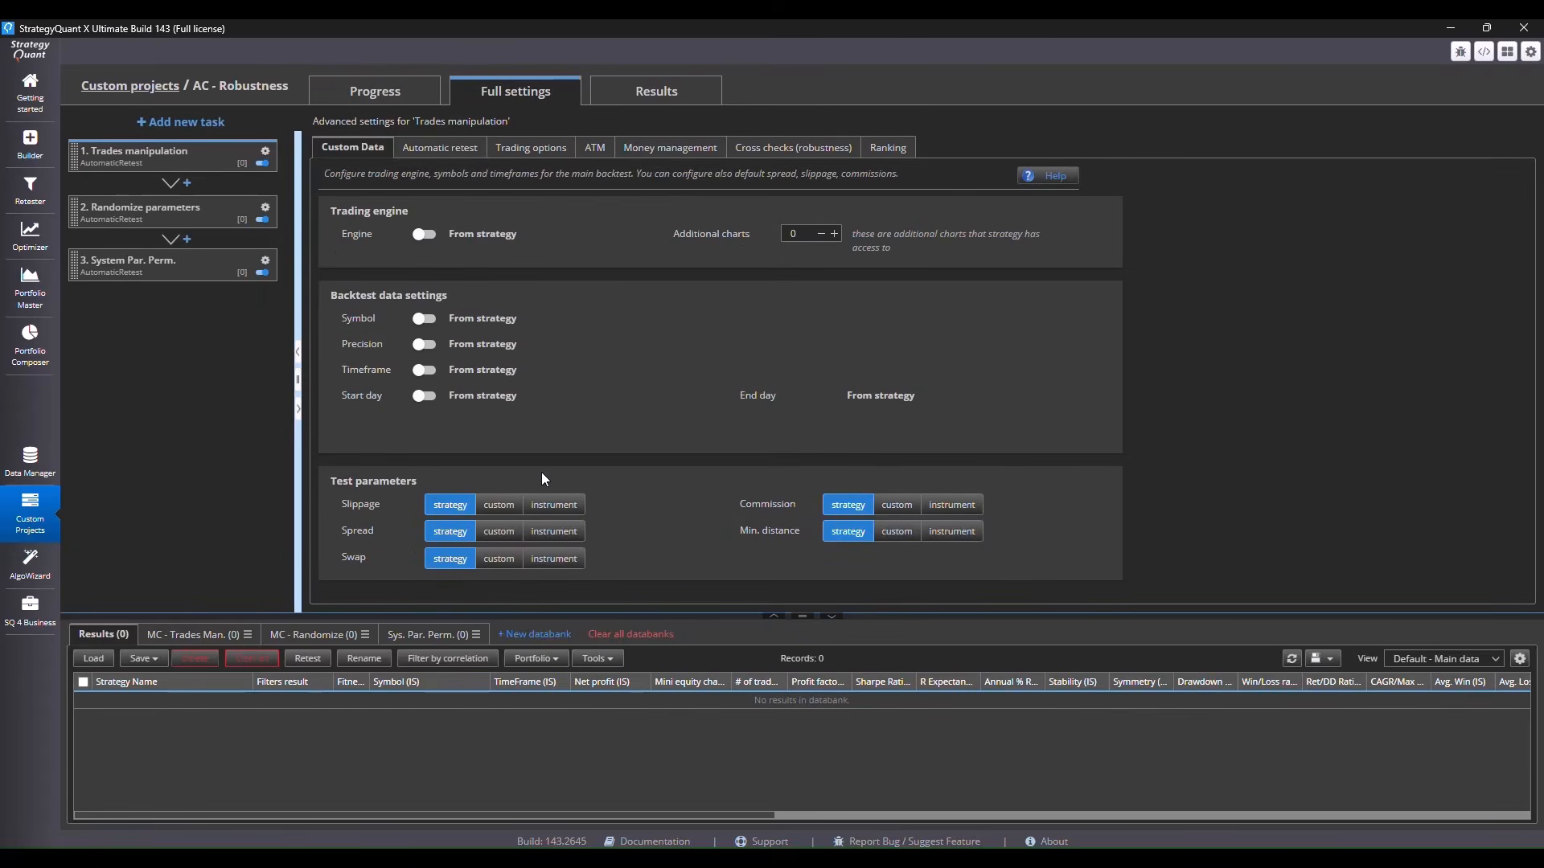
pyautogui.click(444, 148)
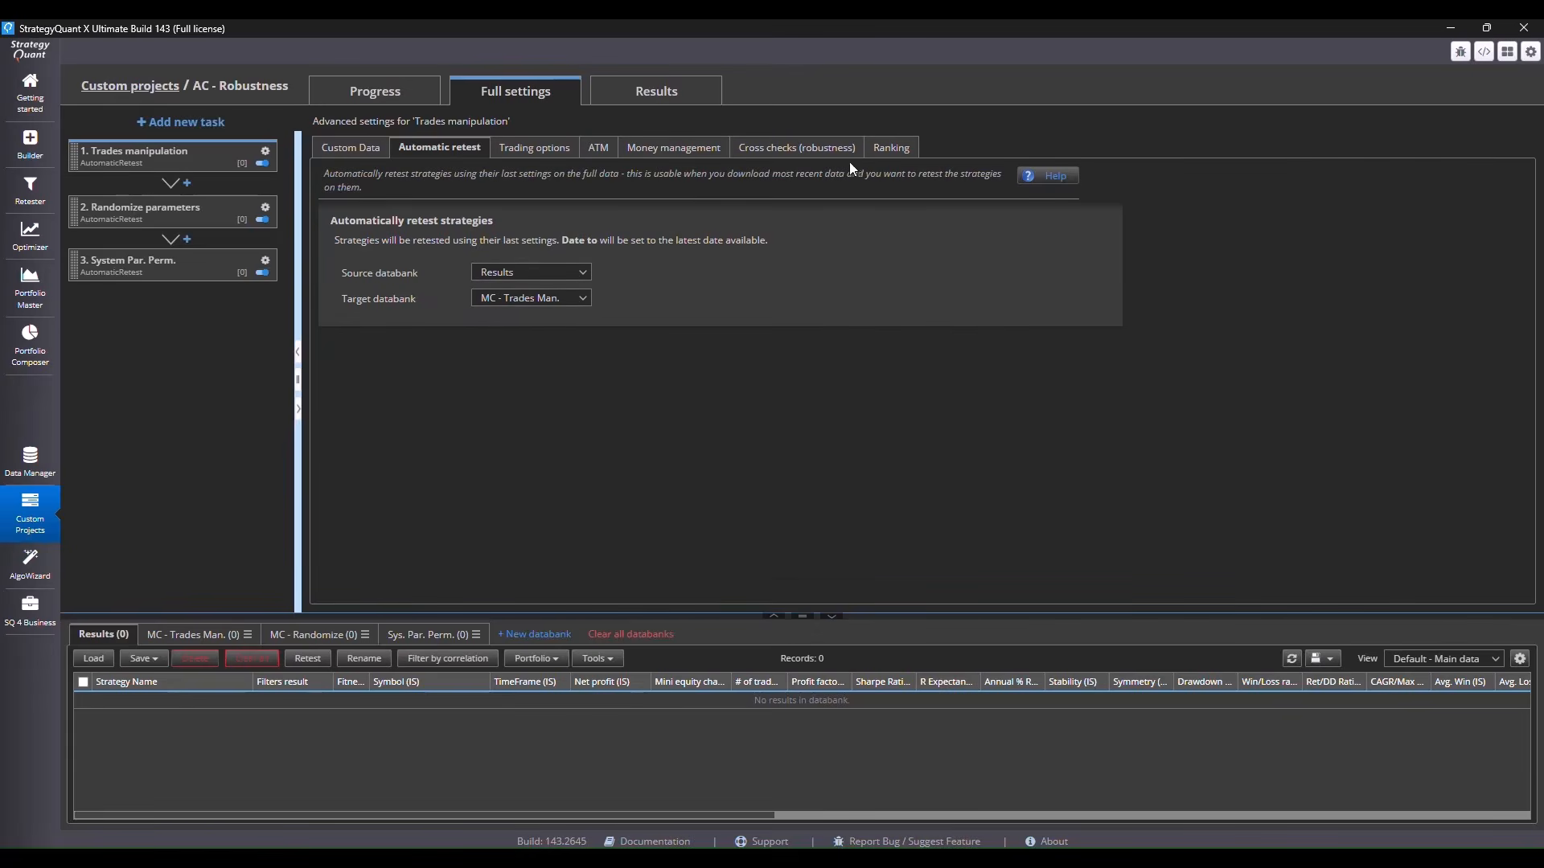
pyautogui.click(829, 153)
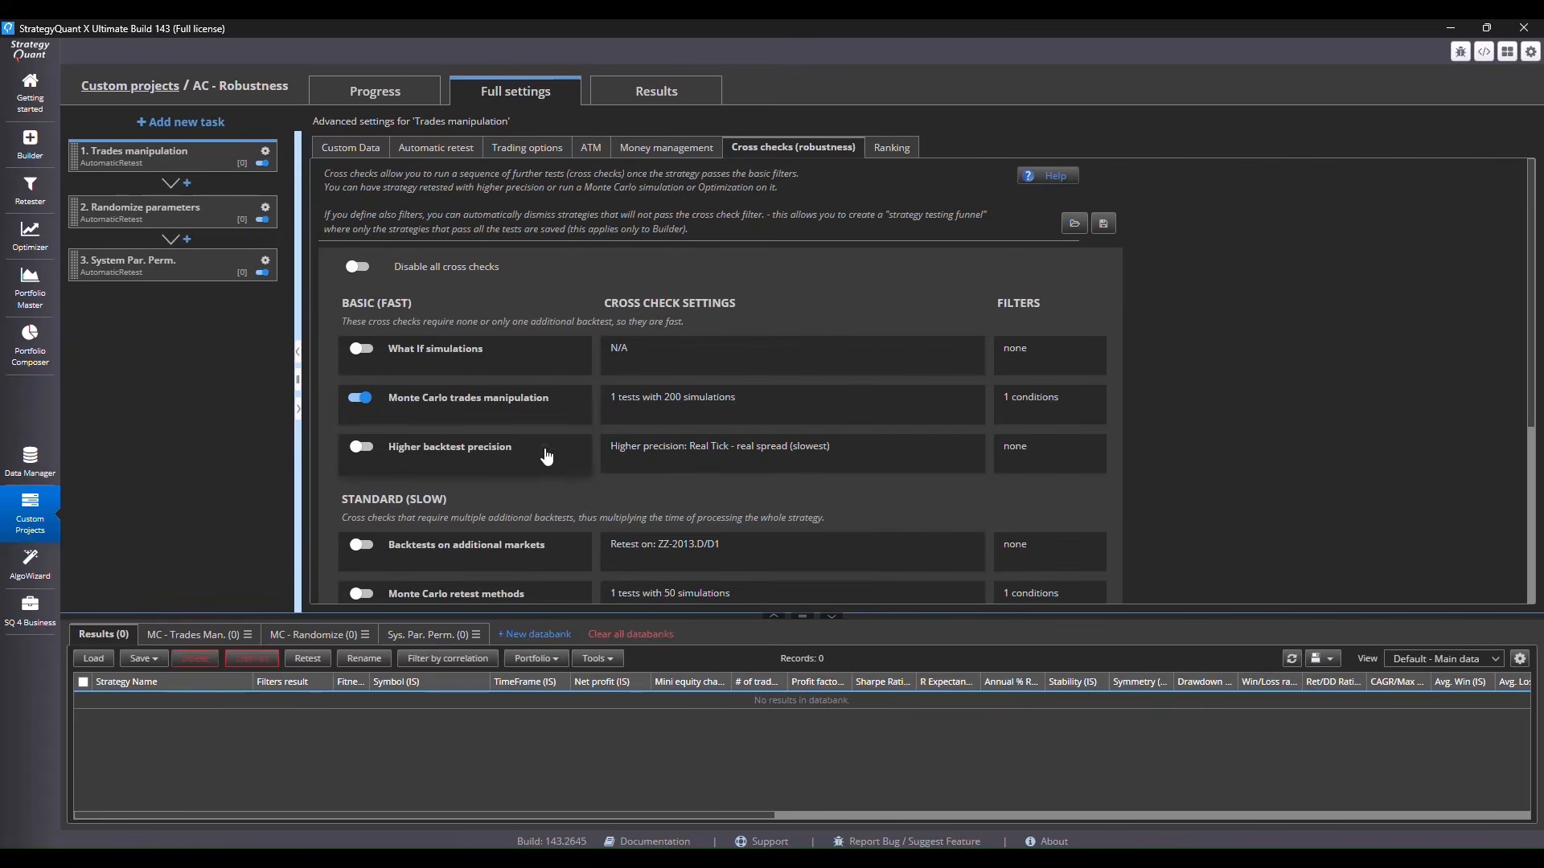
pyautogui.click(715, 403)
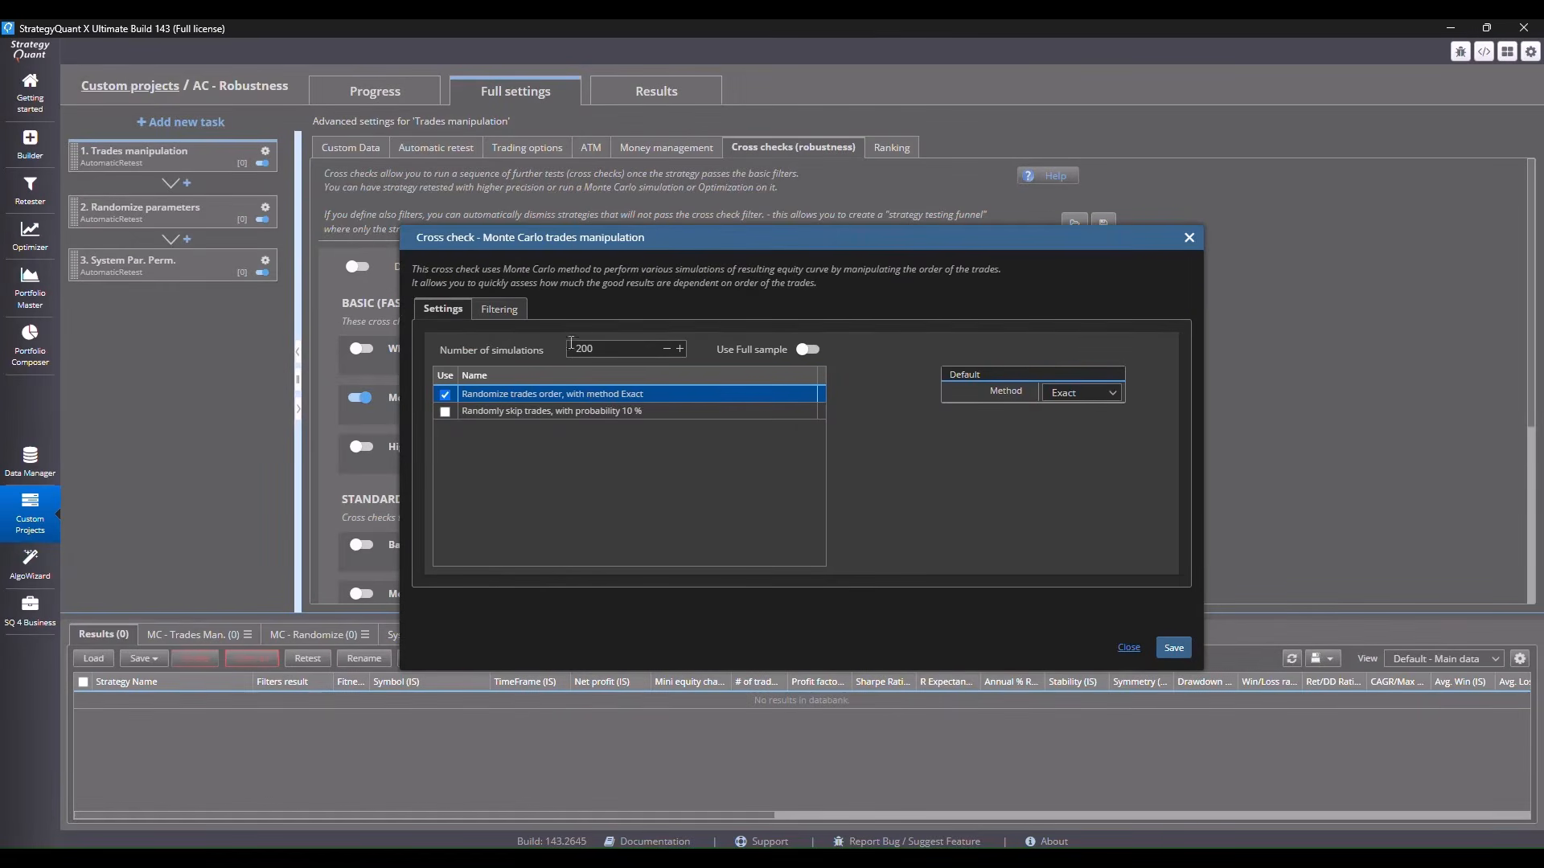
pyautogui.click(515, 312)
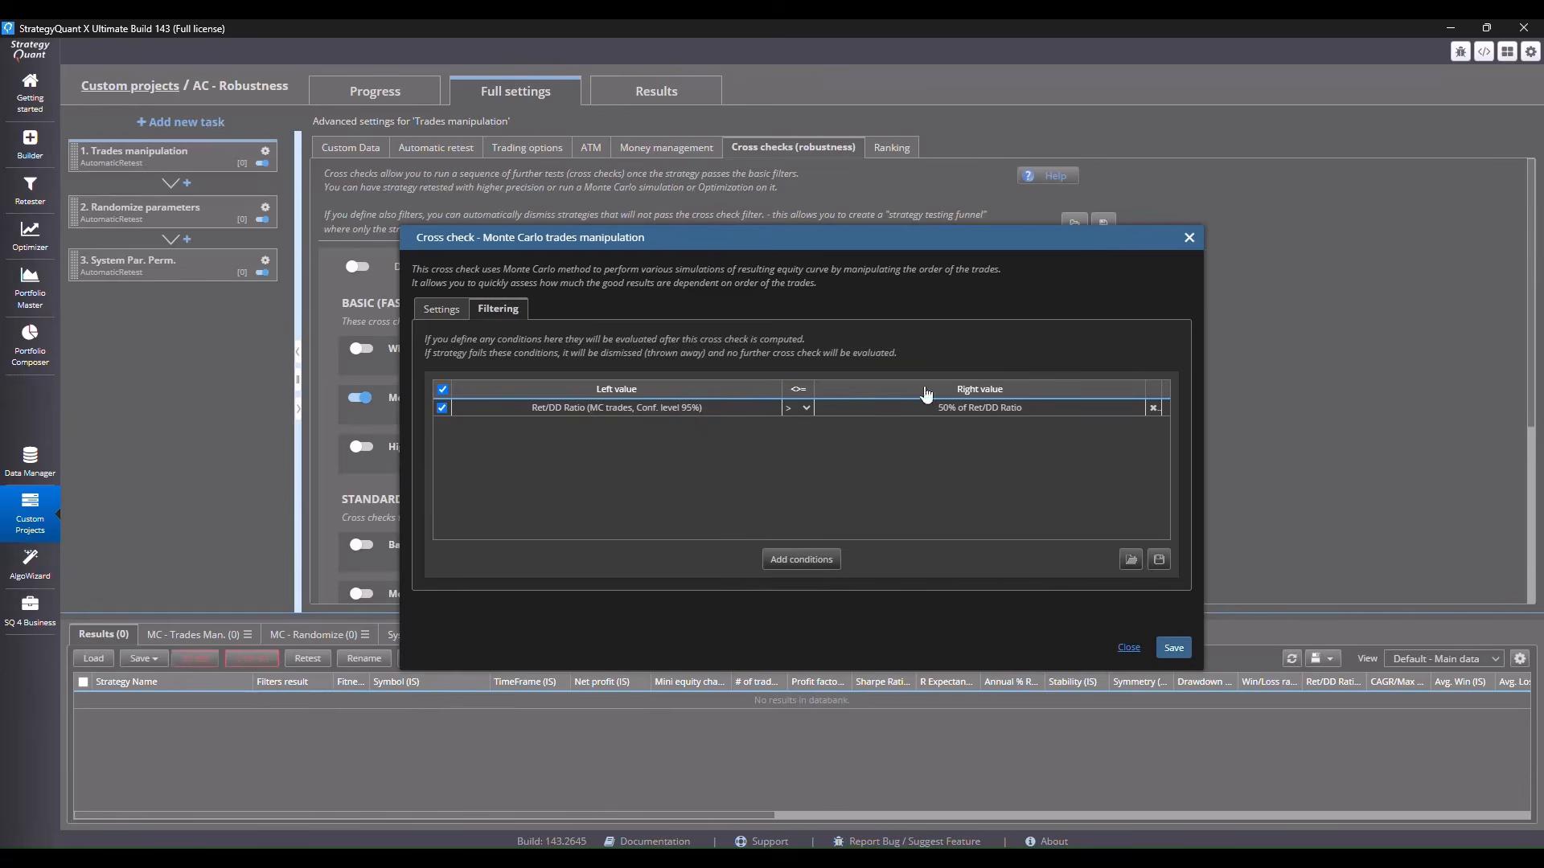
pyautogui.click(1173, 647)
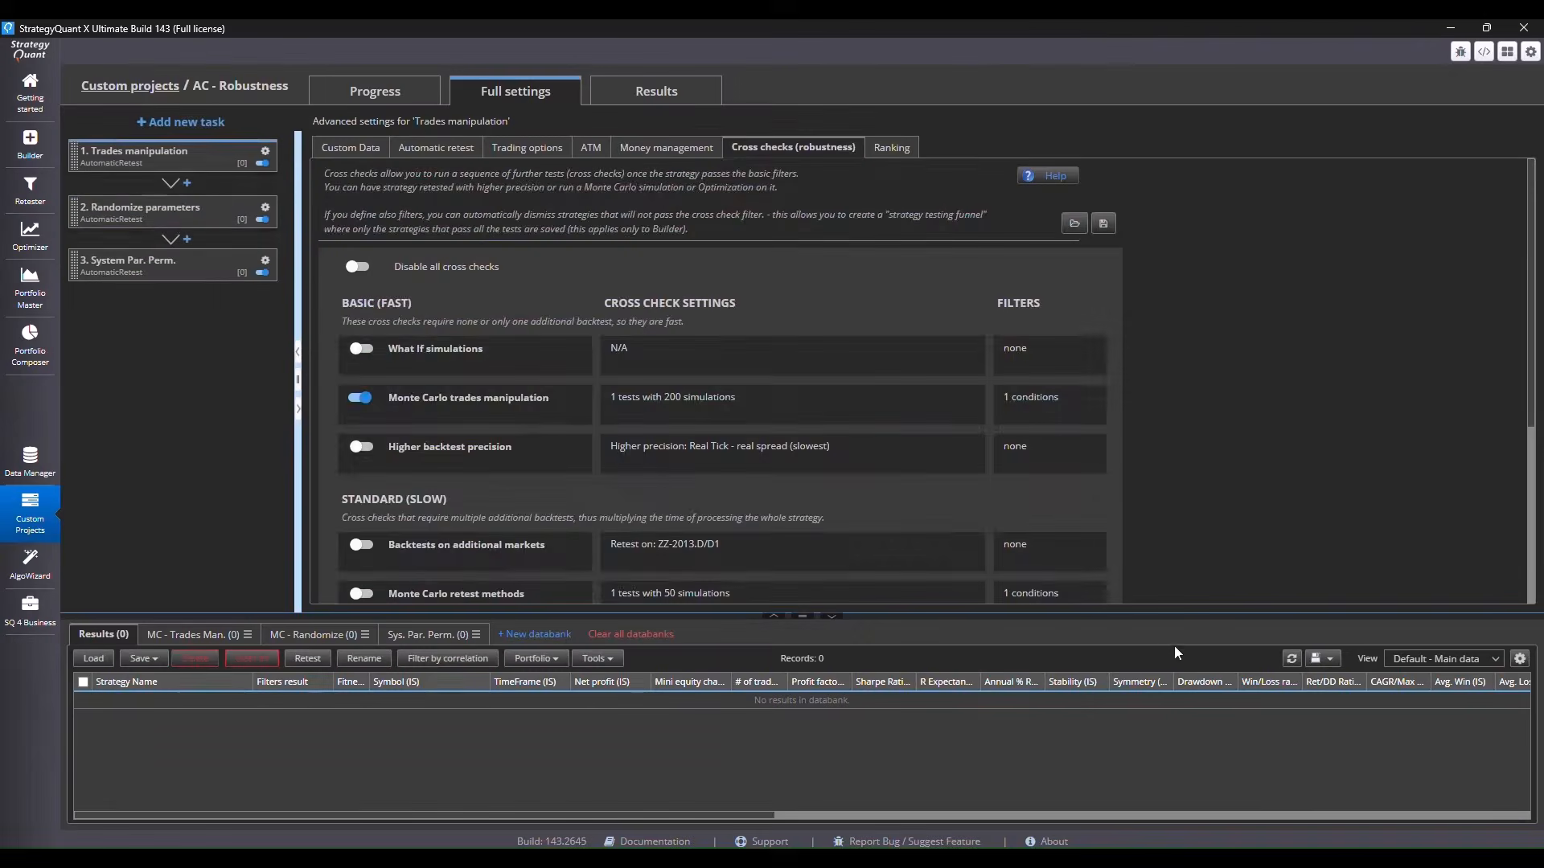
# Review the Randomize parameters task's source and target databanks and its Monte Carlo retest methods cross check, including the filter conditions
pyautogui.click(169, 213)
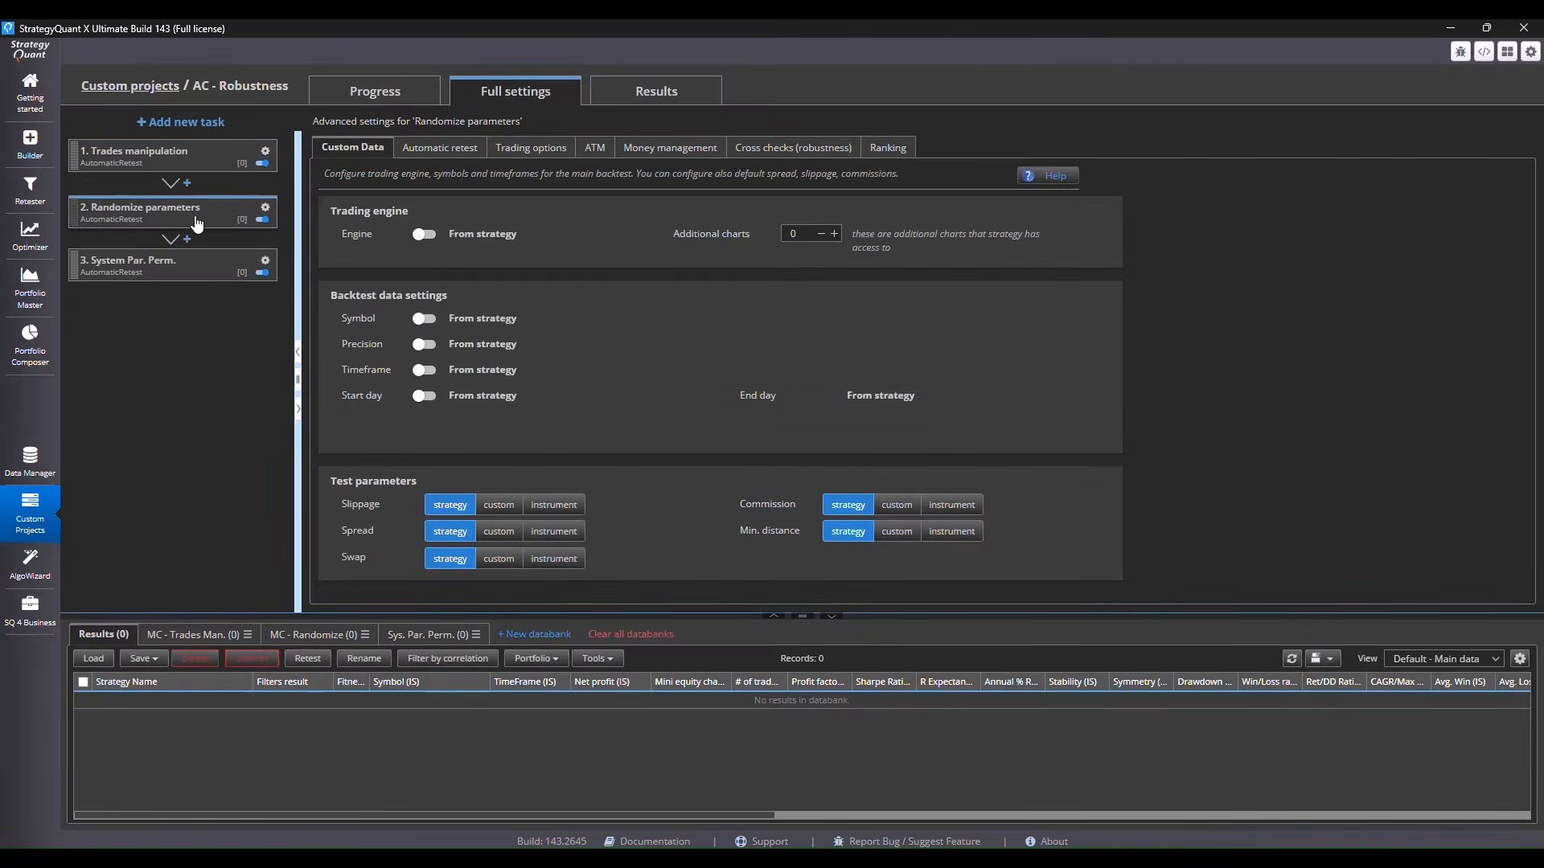
pyautogui.click(441, 153)
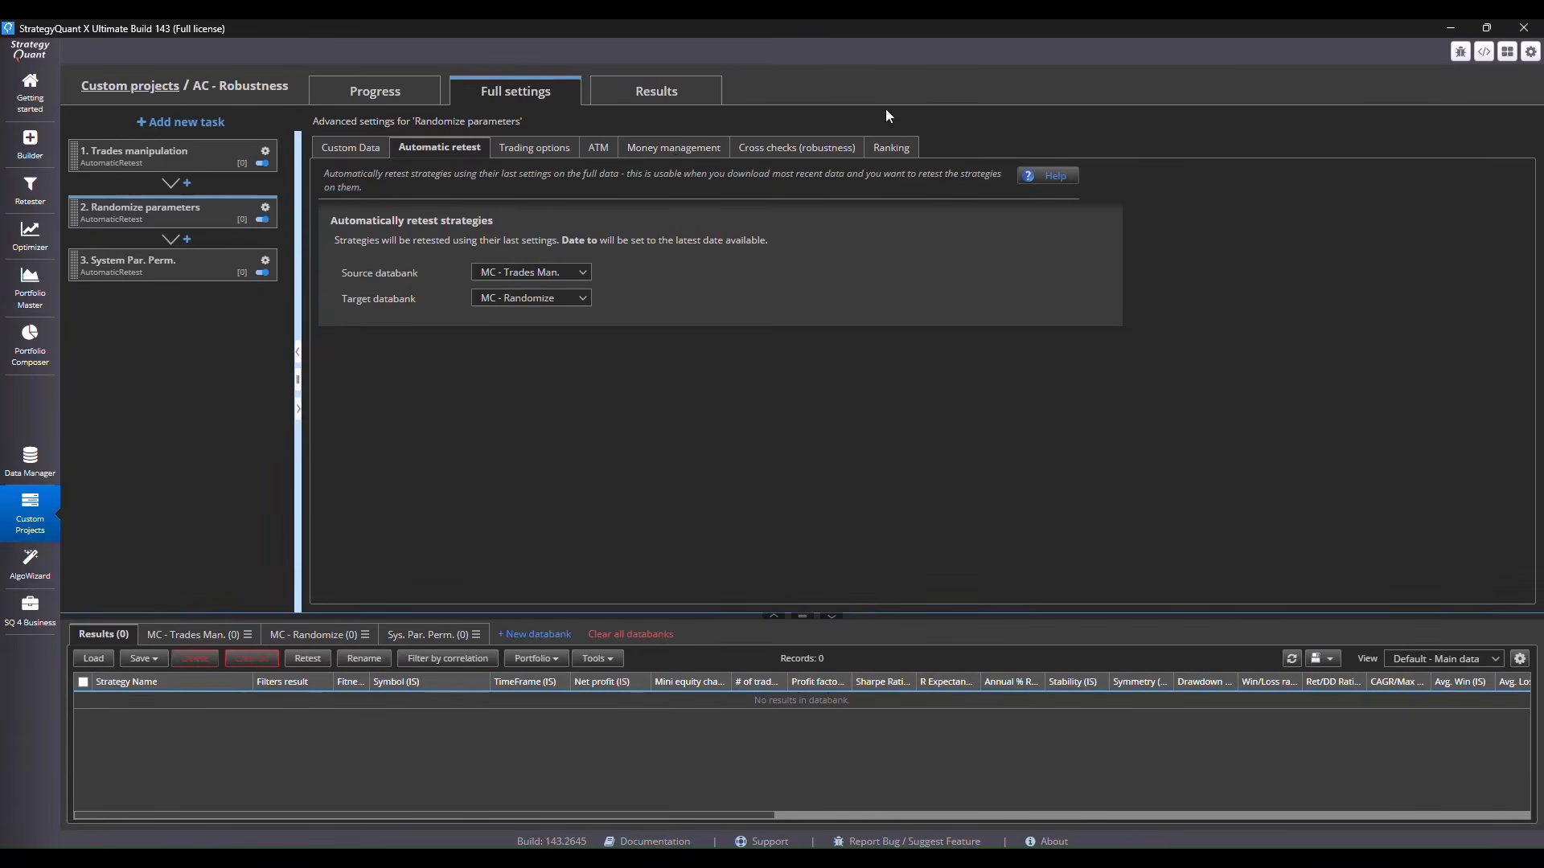
pyautogui.click(805, 159)
pyautogui.scroll(-5, 514, 313)
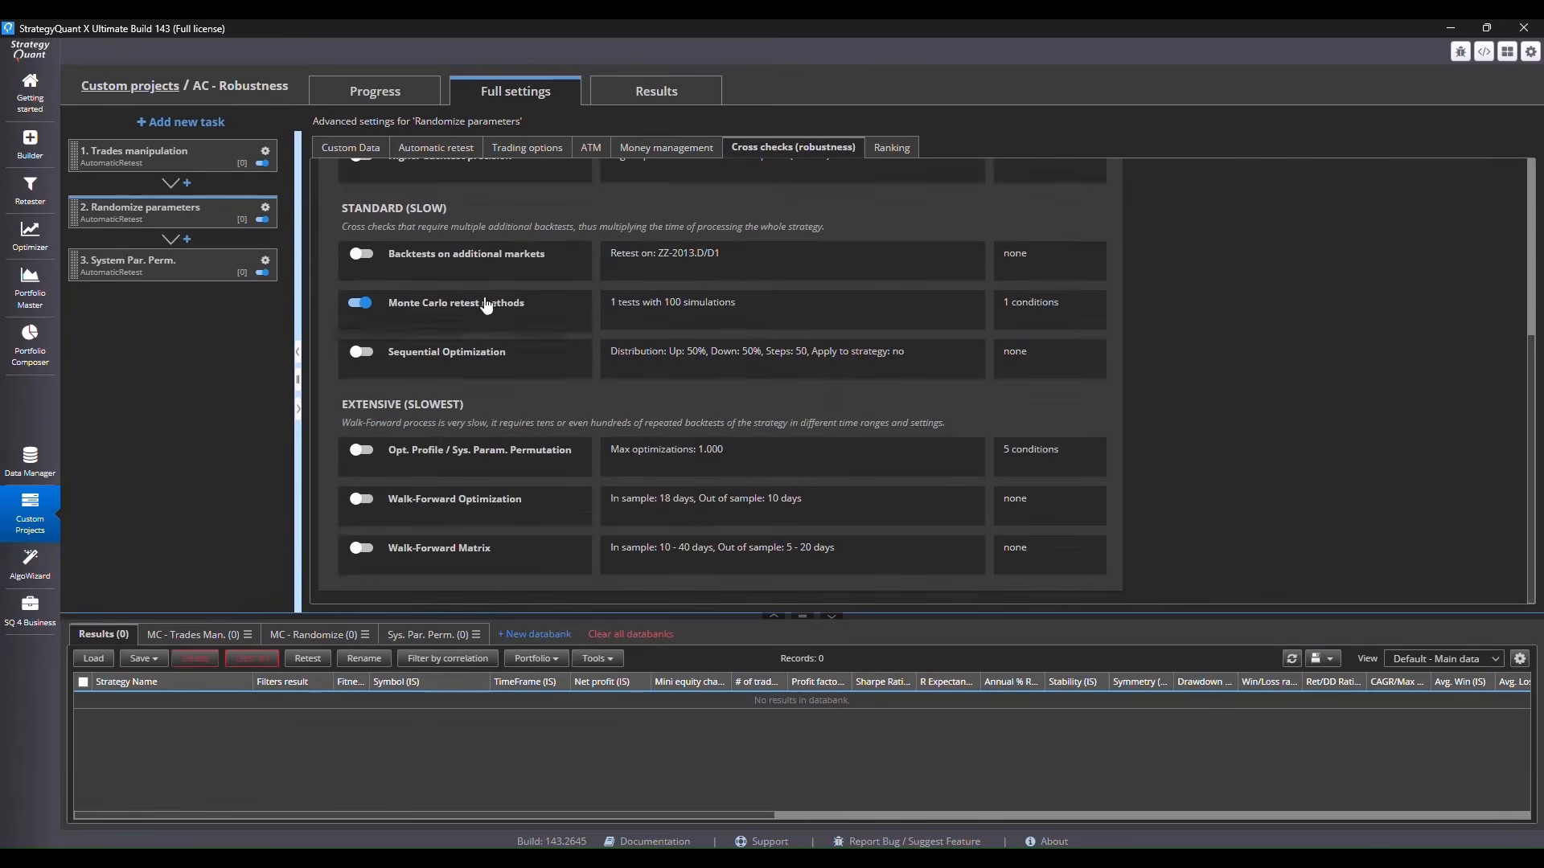
pyautogui.click(677, 302)
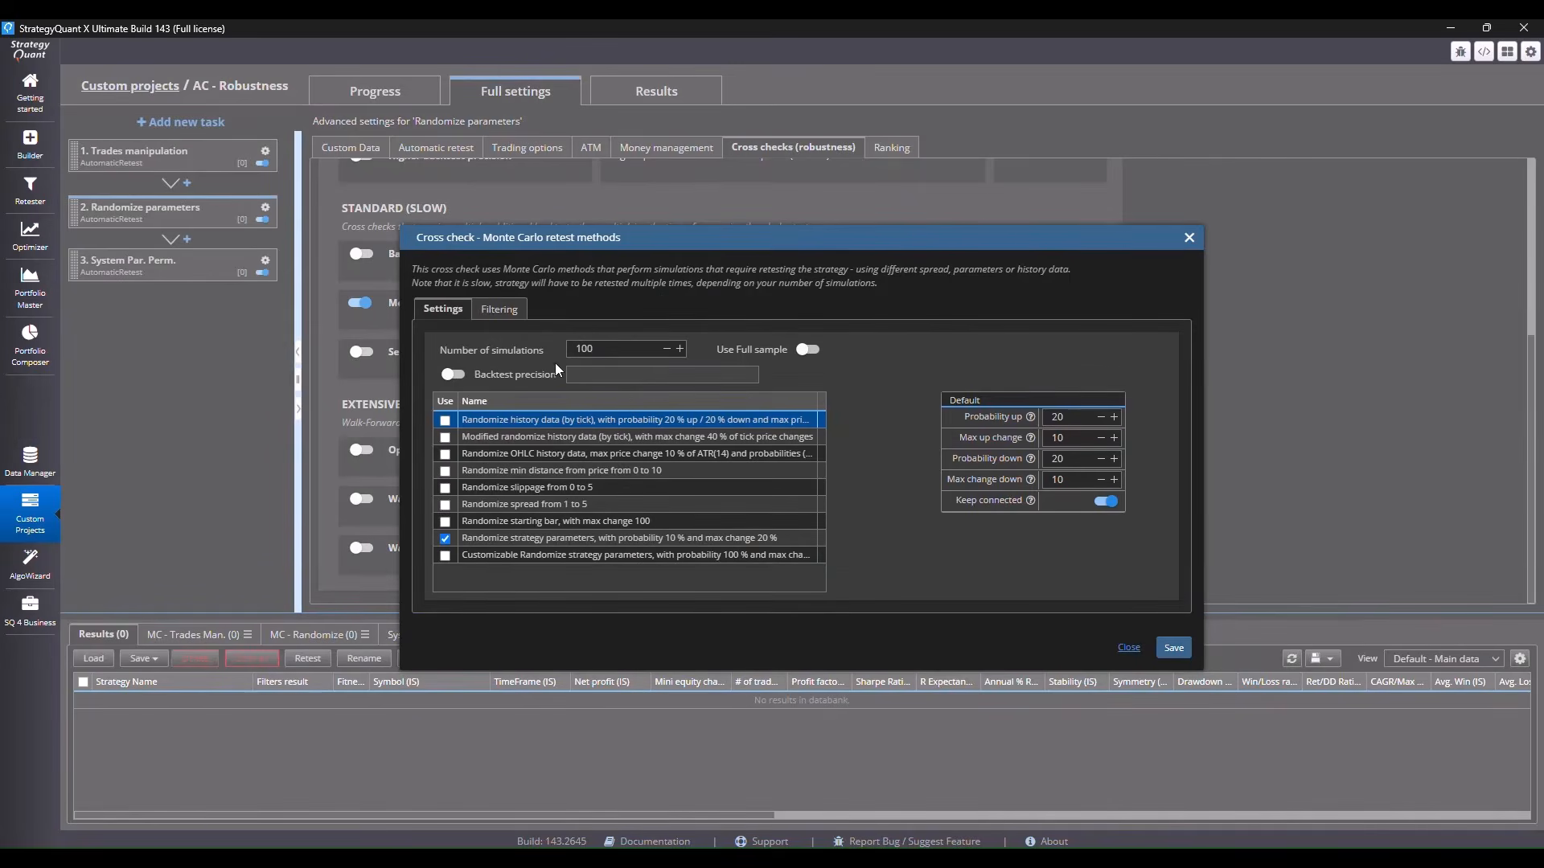
pyautogui.click(499, 310)
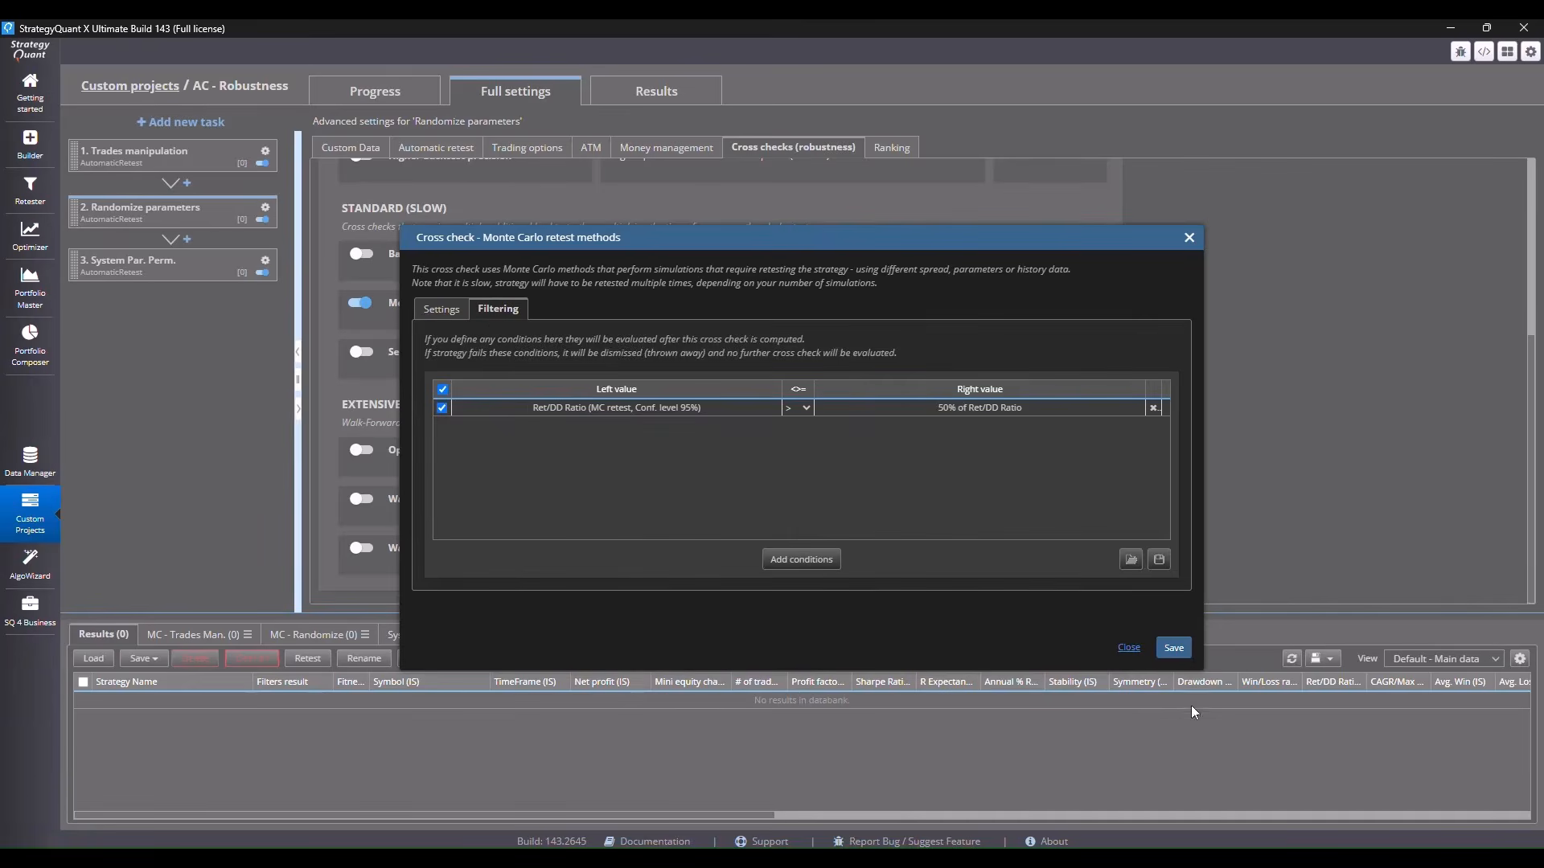
pyautogui.click(1174, 648)
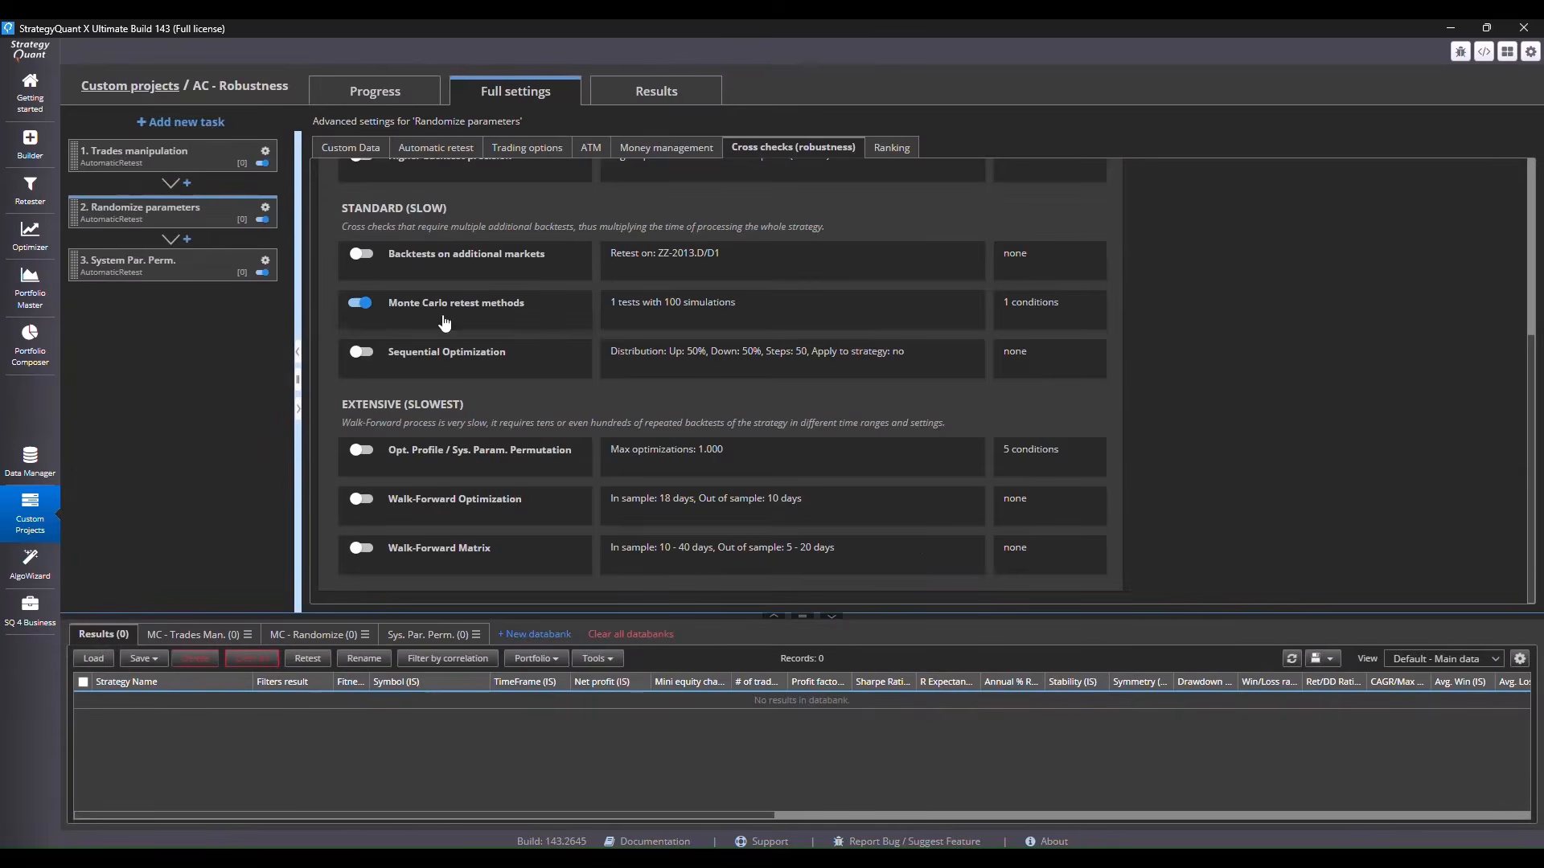
# Review the System Par. Perm. task's retest databanks and its Opt. Profile / Sys. Param. Permutation cross check, including the filter conditions
pyautogui.click(194, 266)
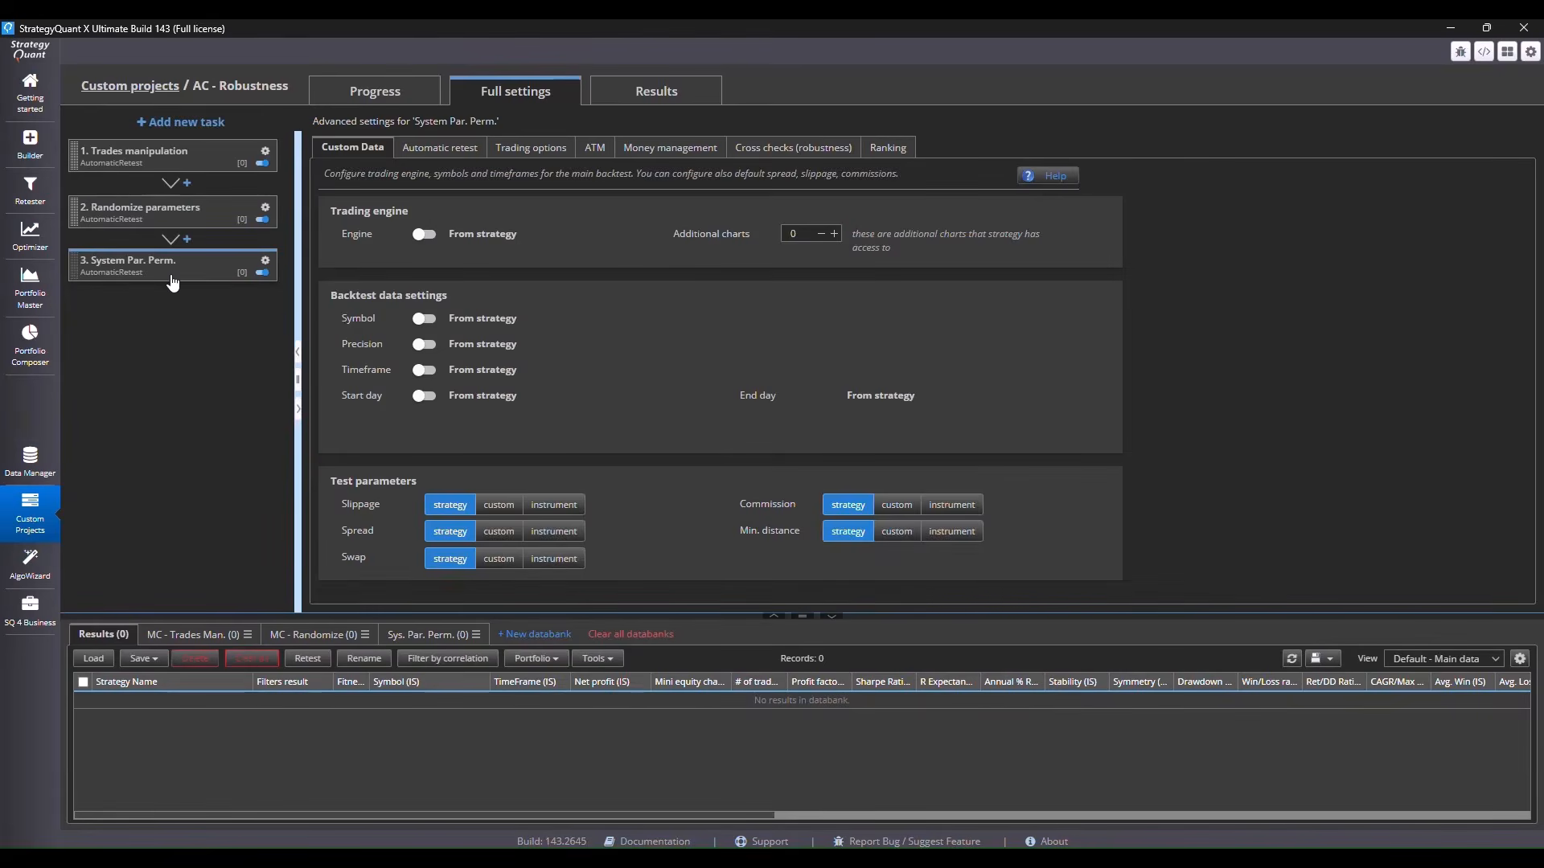
pyautogui.click(439, 148)
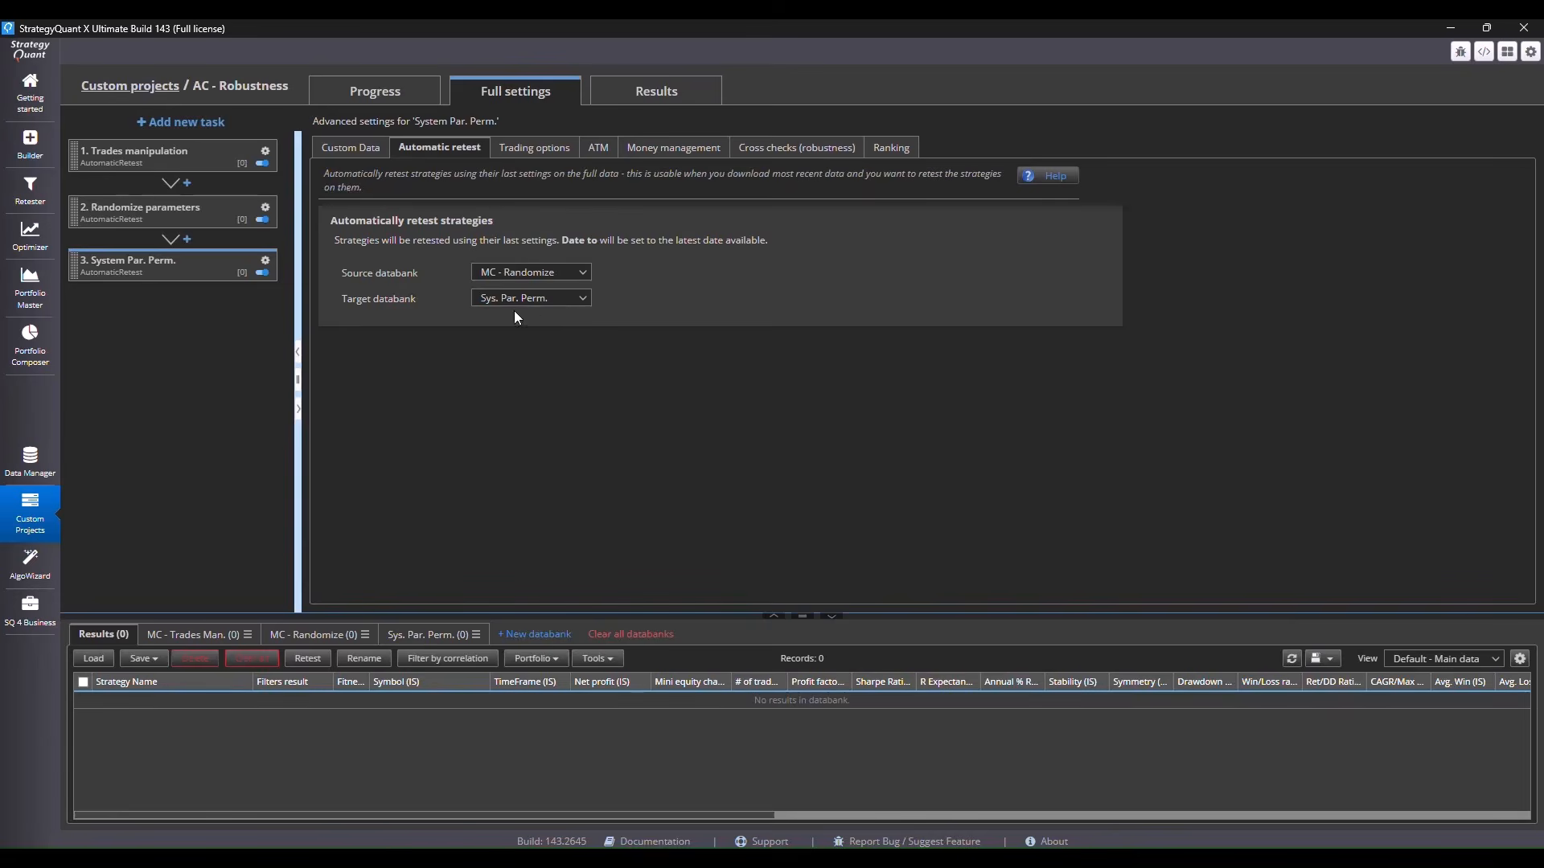
pyautogui.click(774, 148)
pyautogui.scroll(-4, 656, 413)
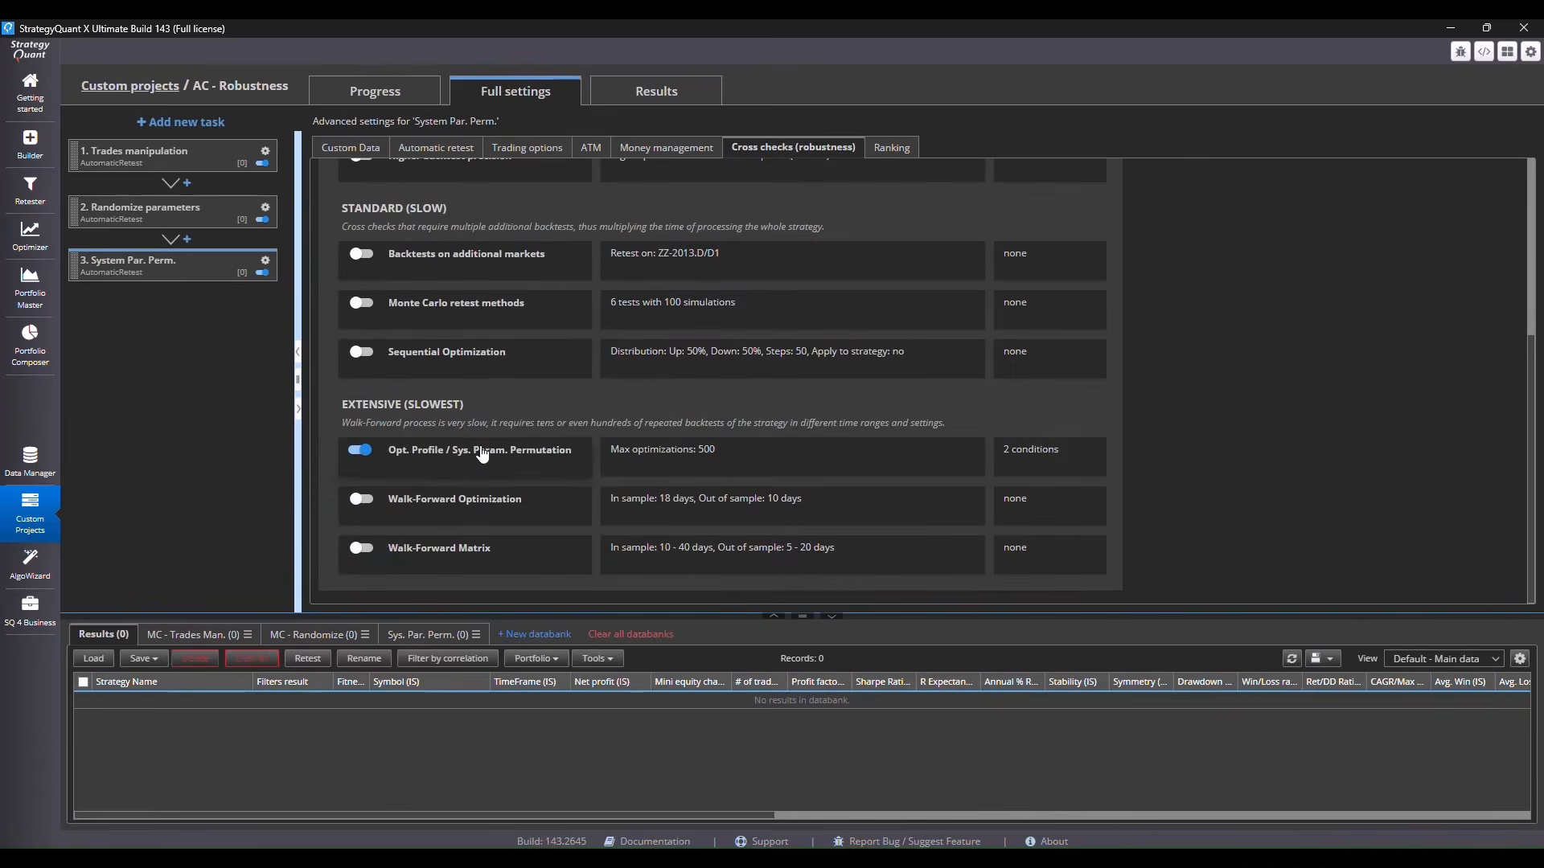
pyautogui.click(683, 455)
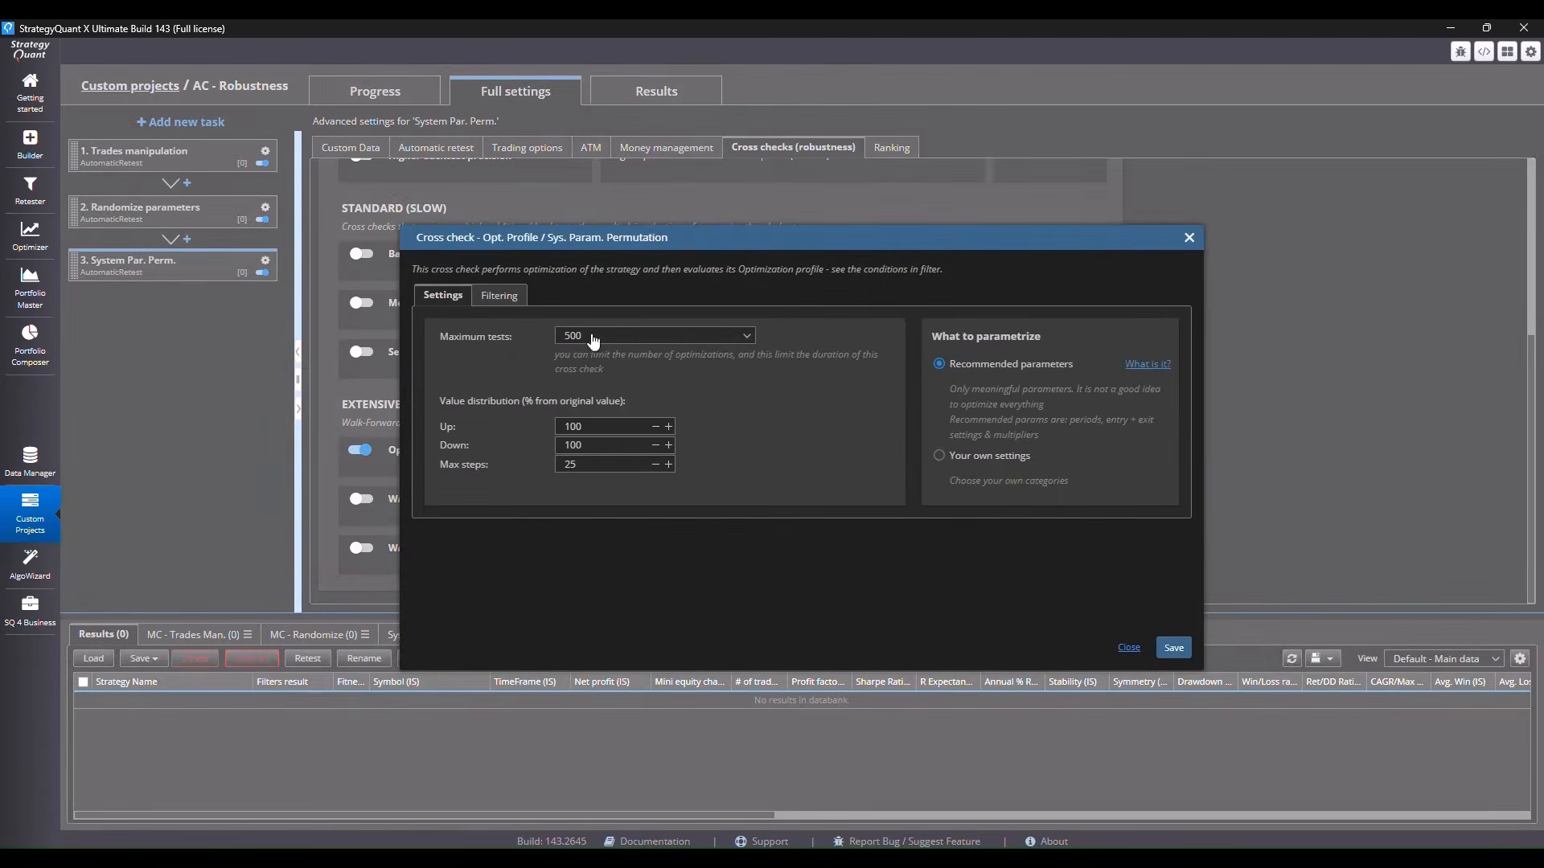
pyautogui.click(511, 294)
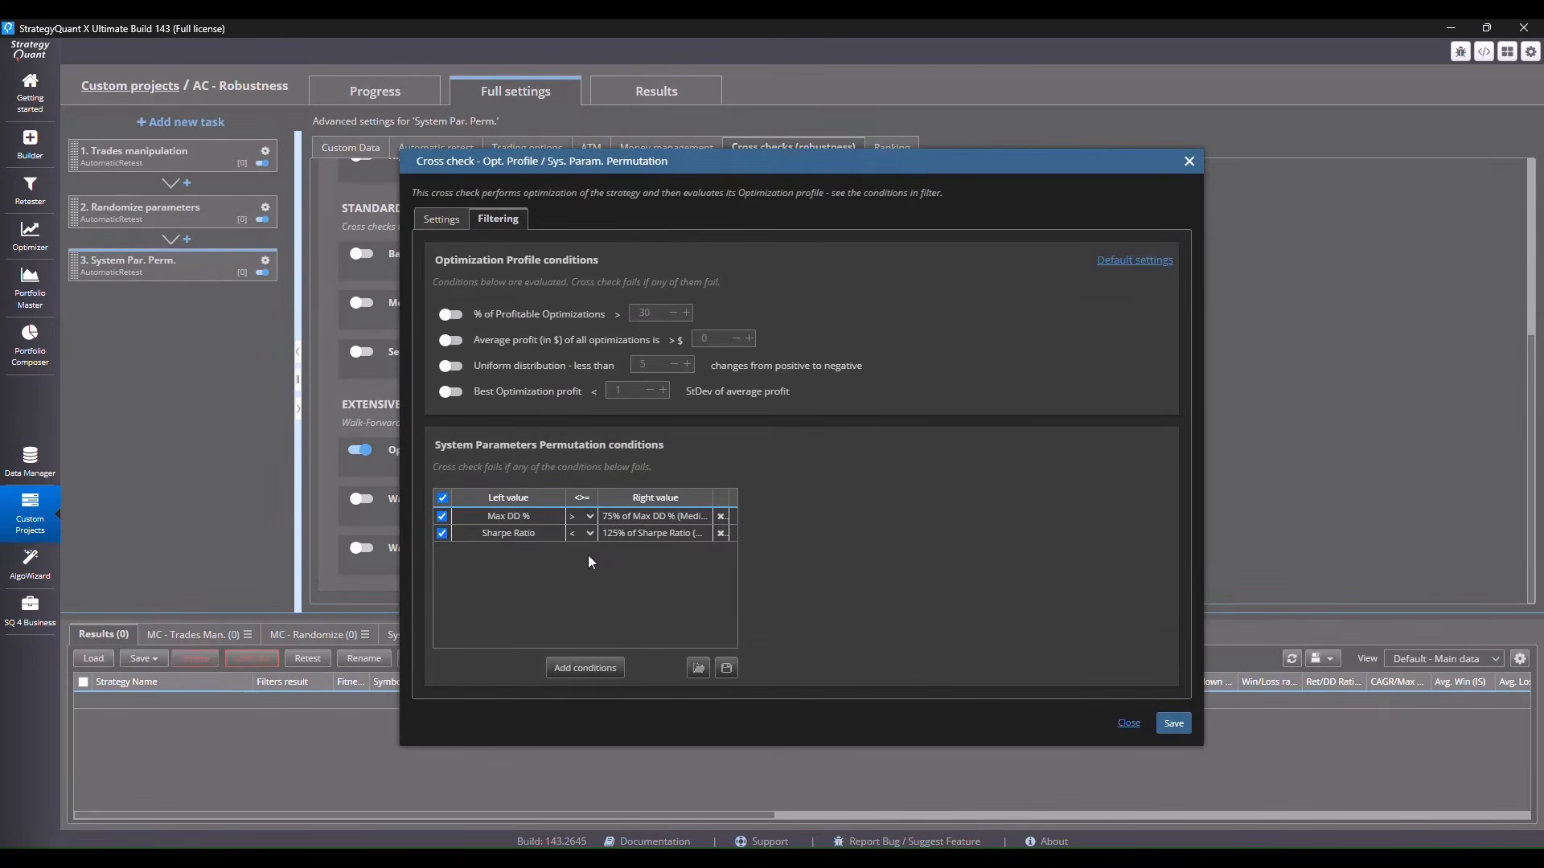
pyautogui.click(1176, 726)
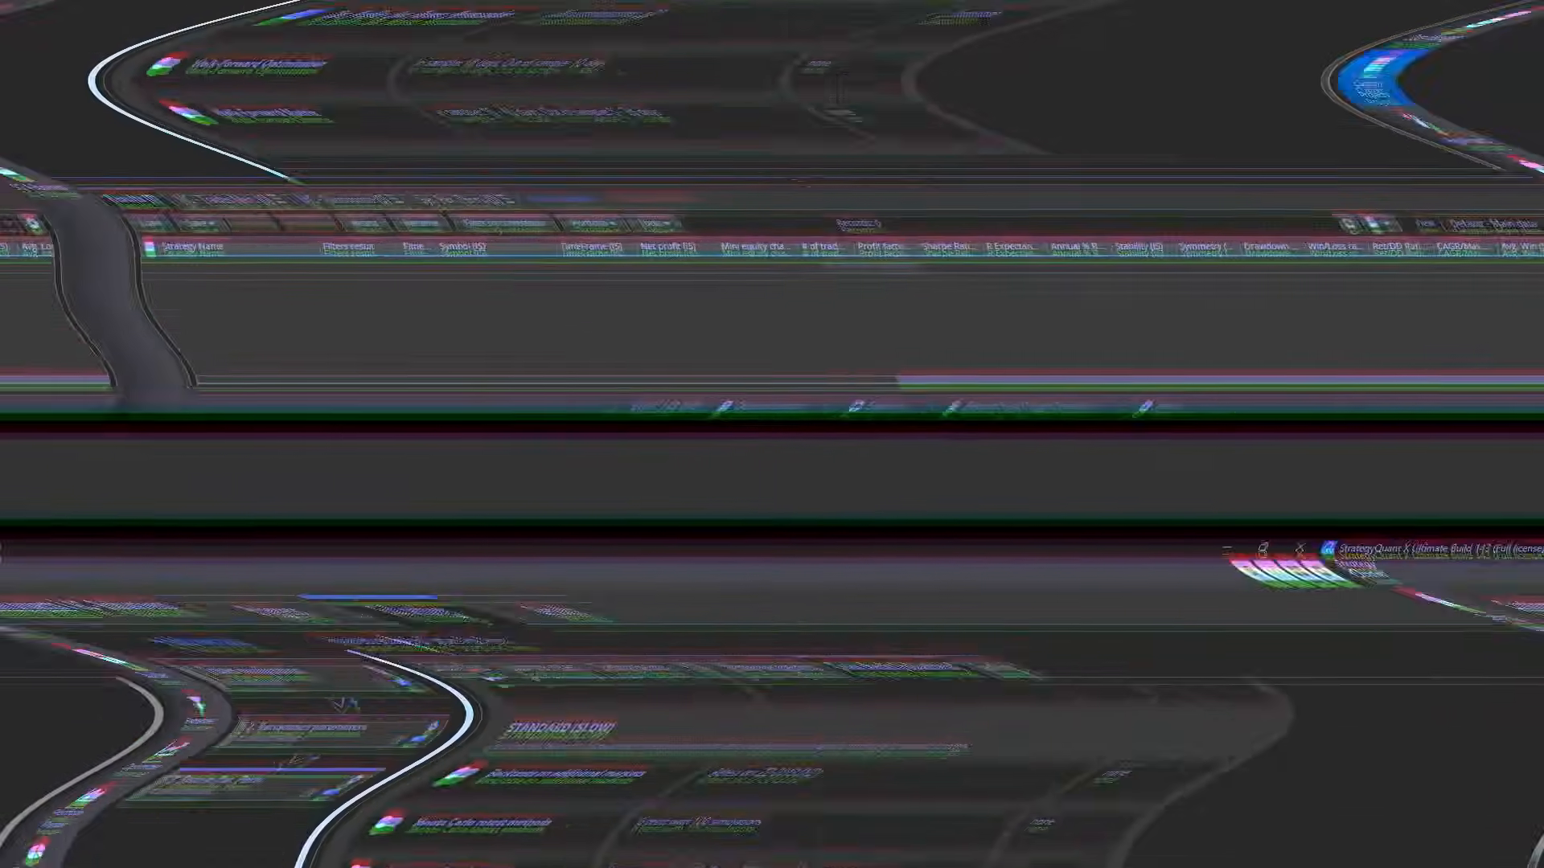
# Load all strategy files from the Built strategies folder into the project's Results databank
pyautogui.click(357, 111)
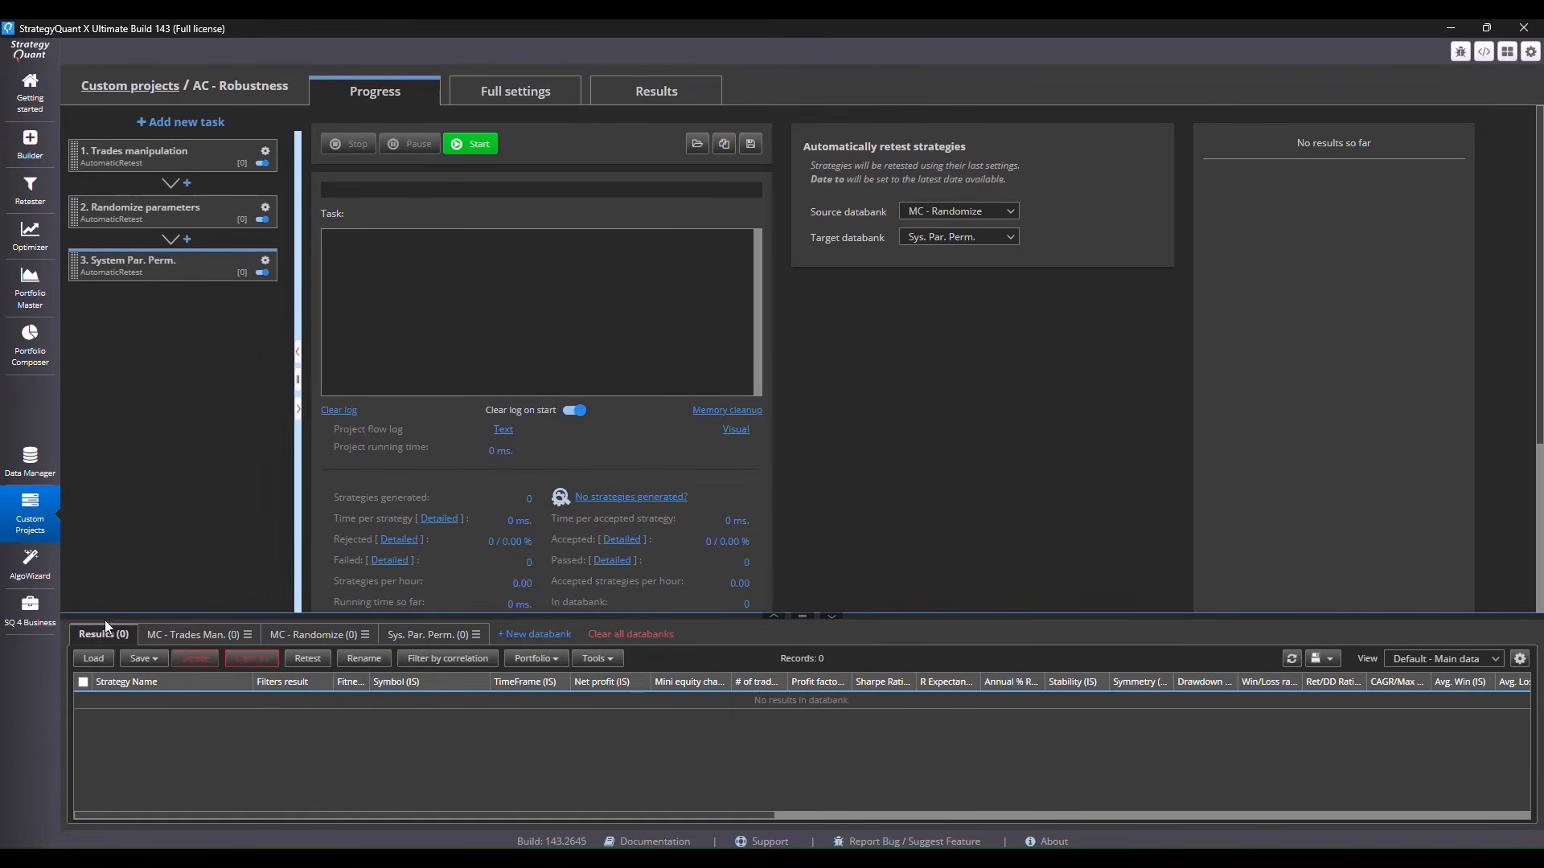
pyautogui.click(94, 660)
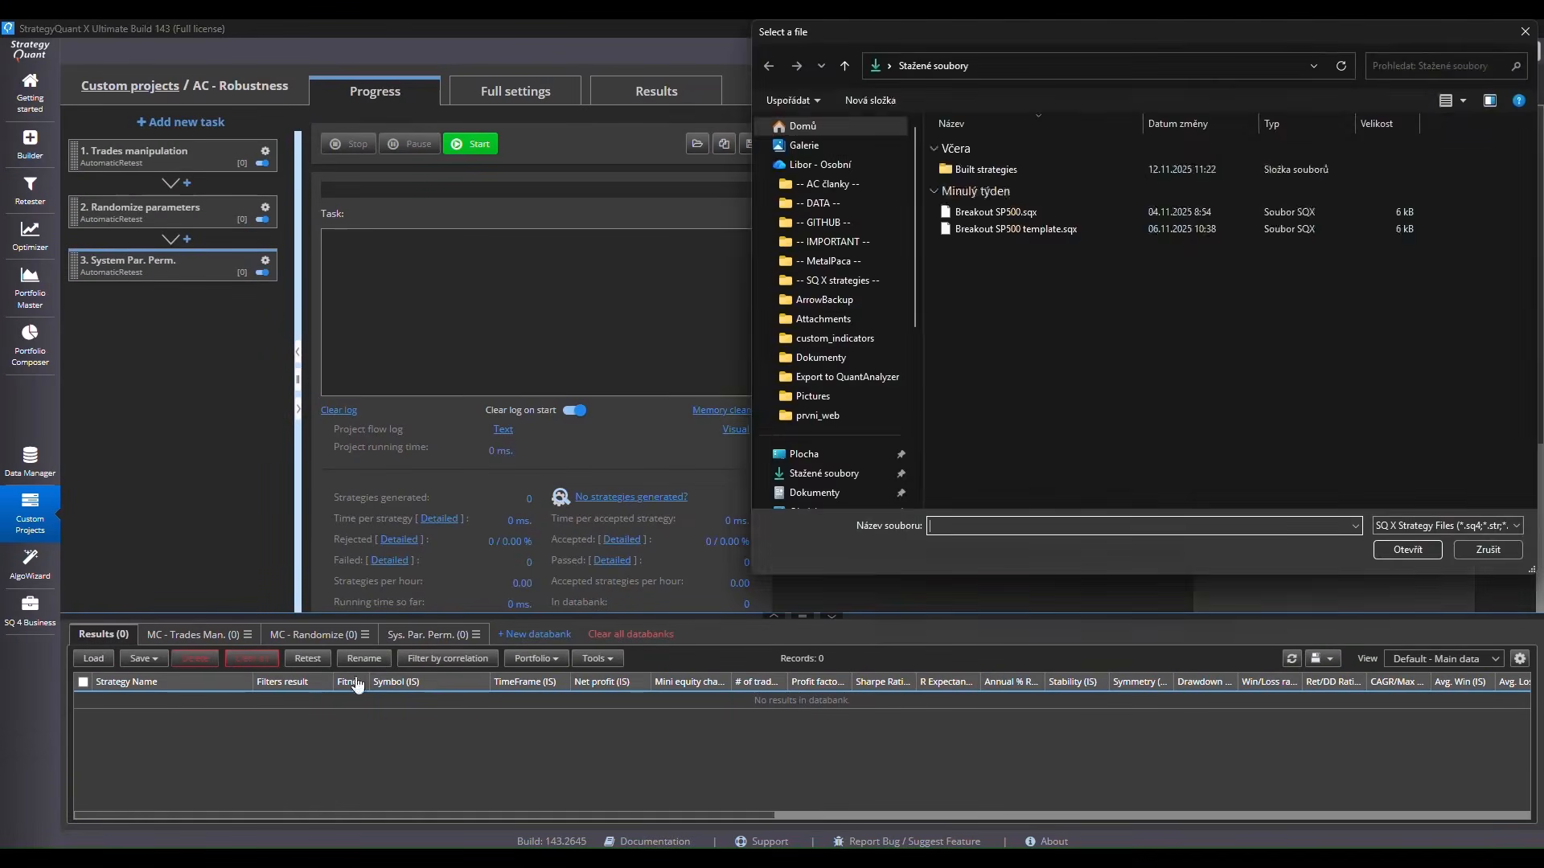
pyautogui.doubleClick(1004, 170)
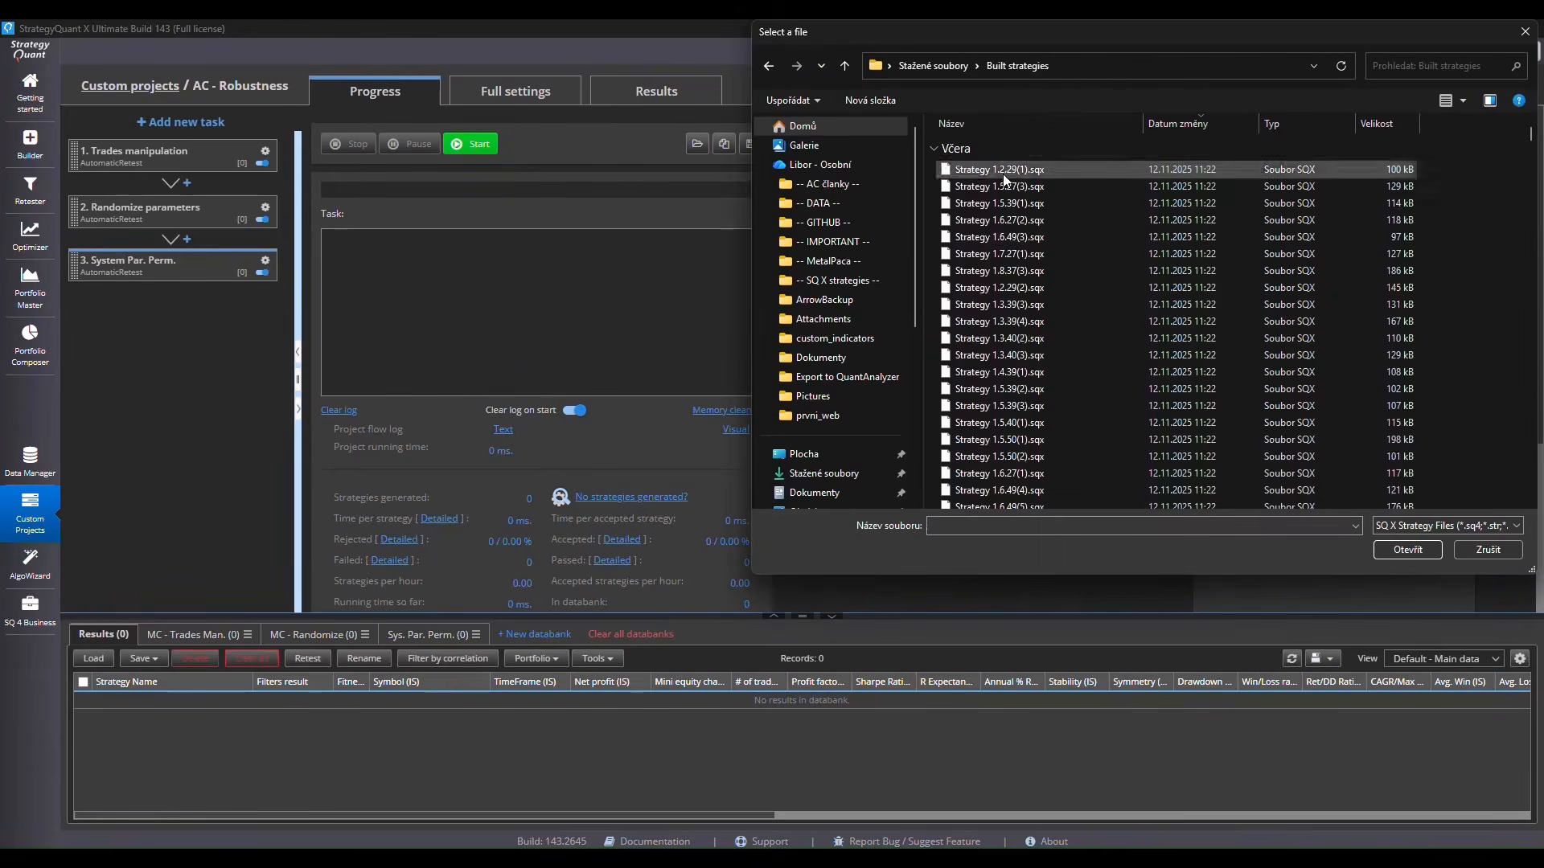
pyautogui.click(1005, 338)
pyautogui.hotkey('ctrl', 'a')
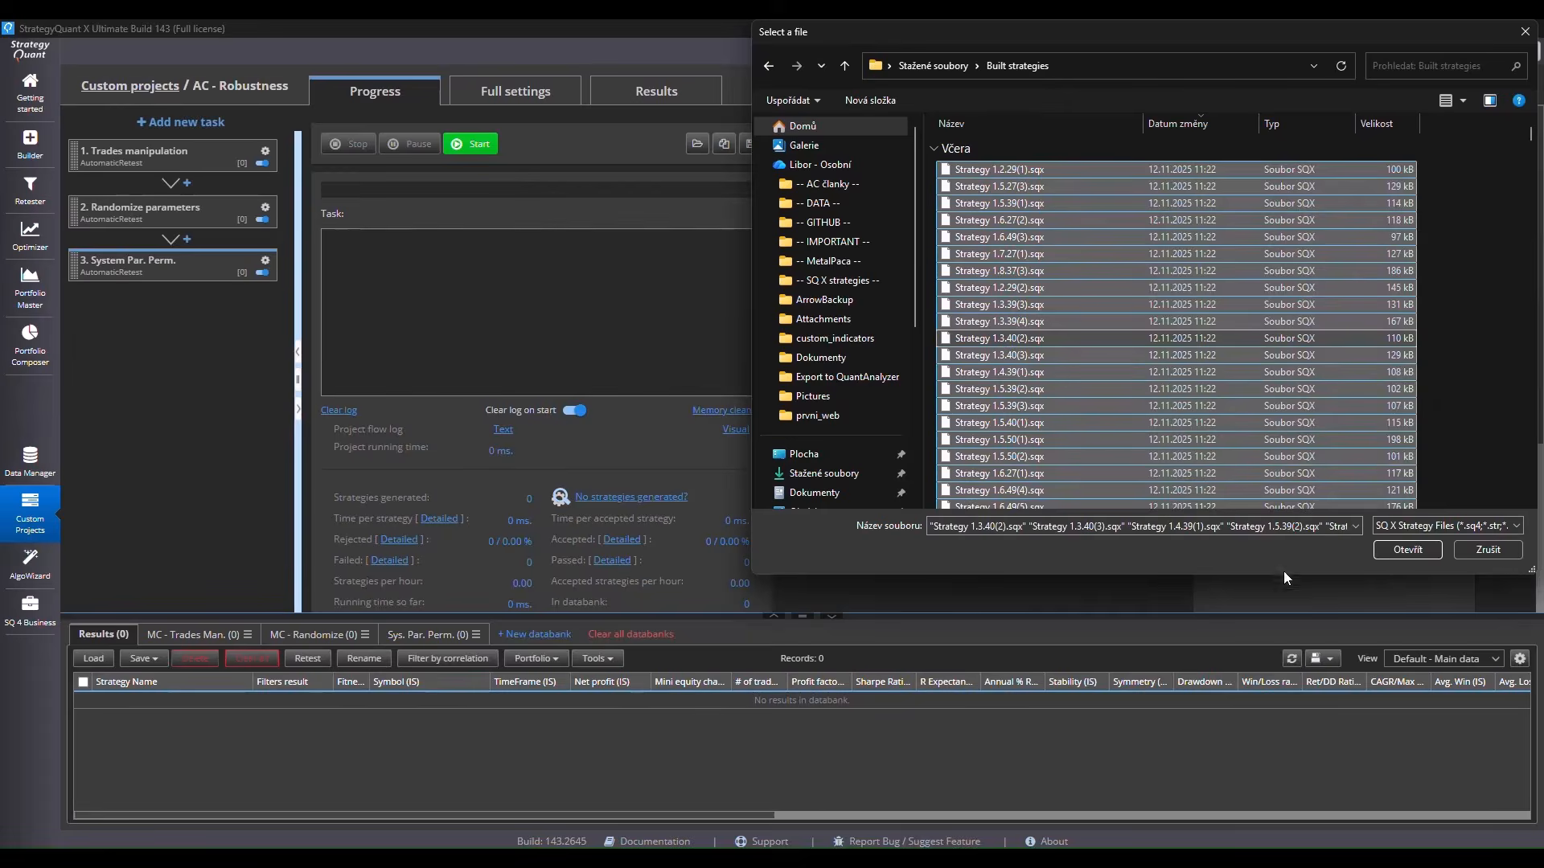
pyautogui.click(1407, 549)
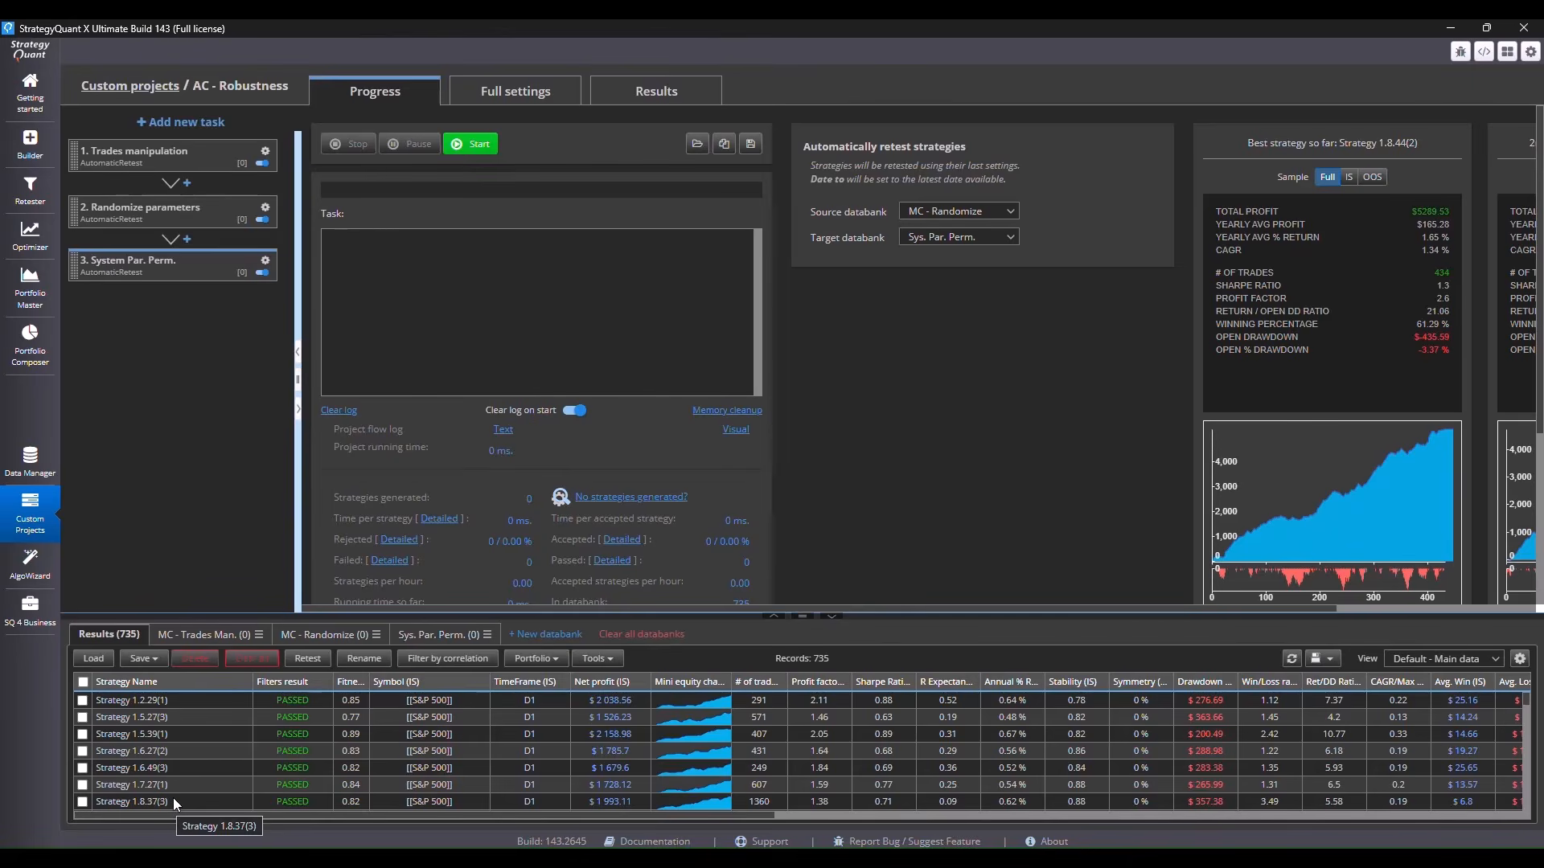
# Filter the Results databank by correlation with period Month and max correlation 0.3, and start running the AC - Robustness project
pyautogui.click(463, 661)
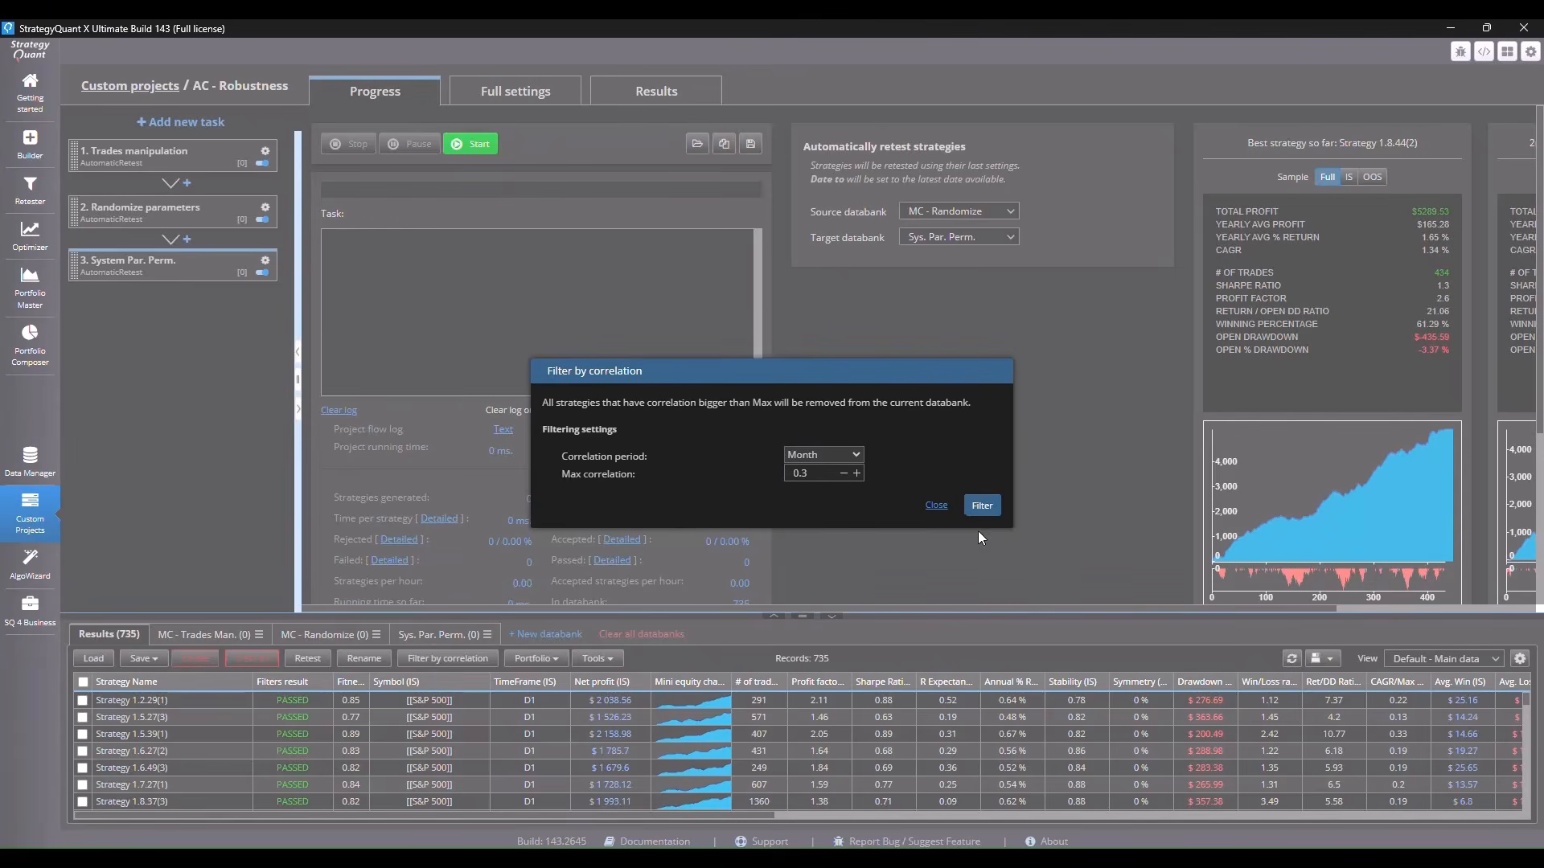
pyautogui.click(984, 507)
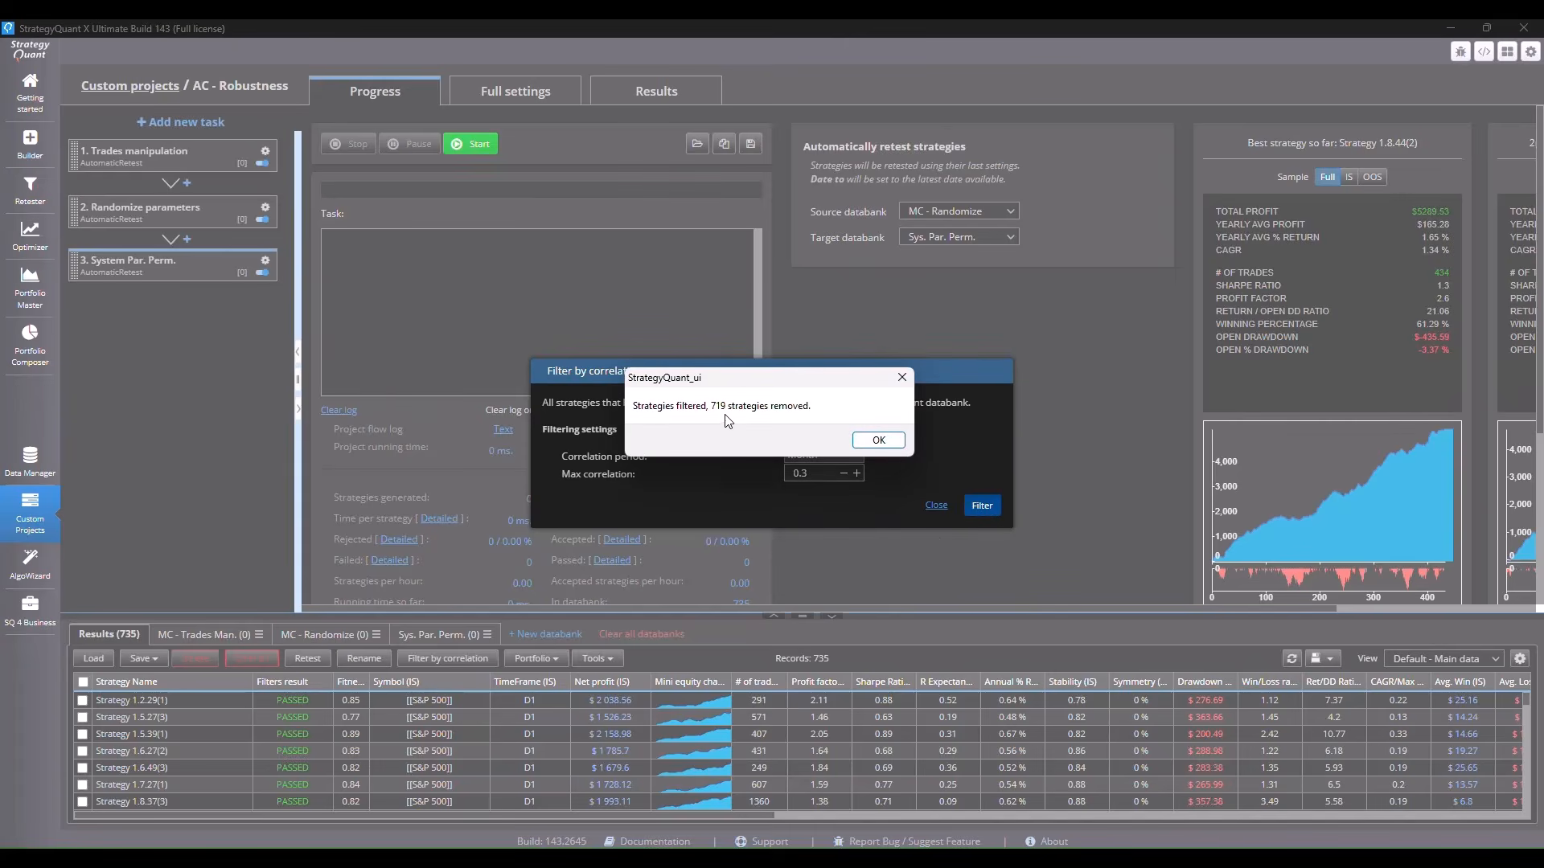
pyautogui.click(888, 441)
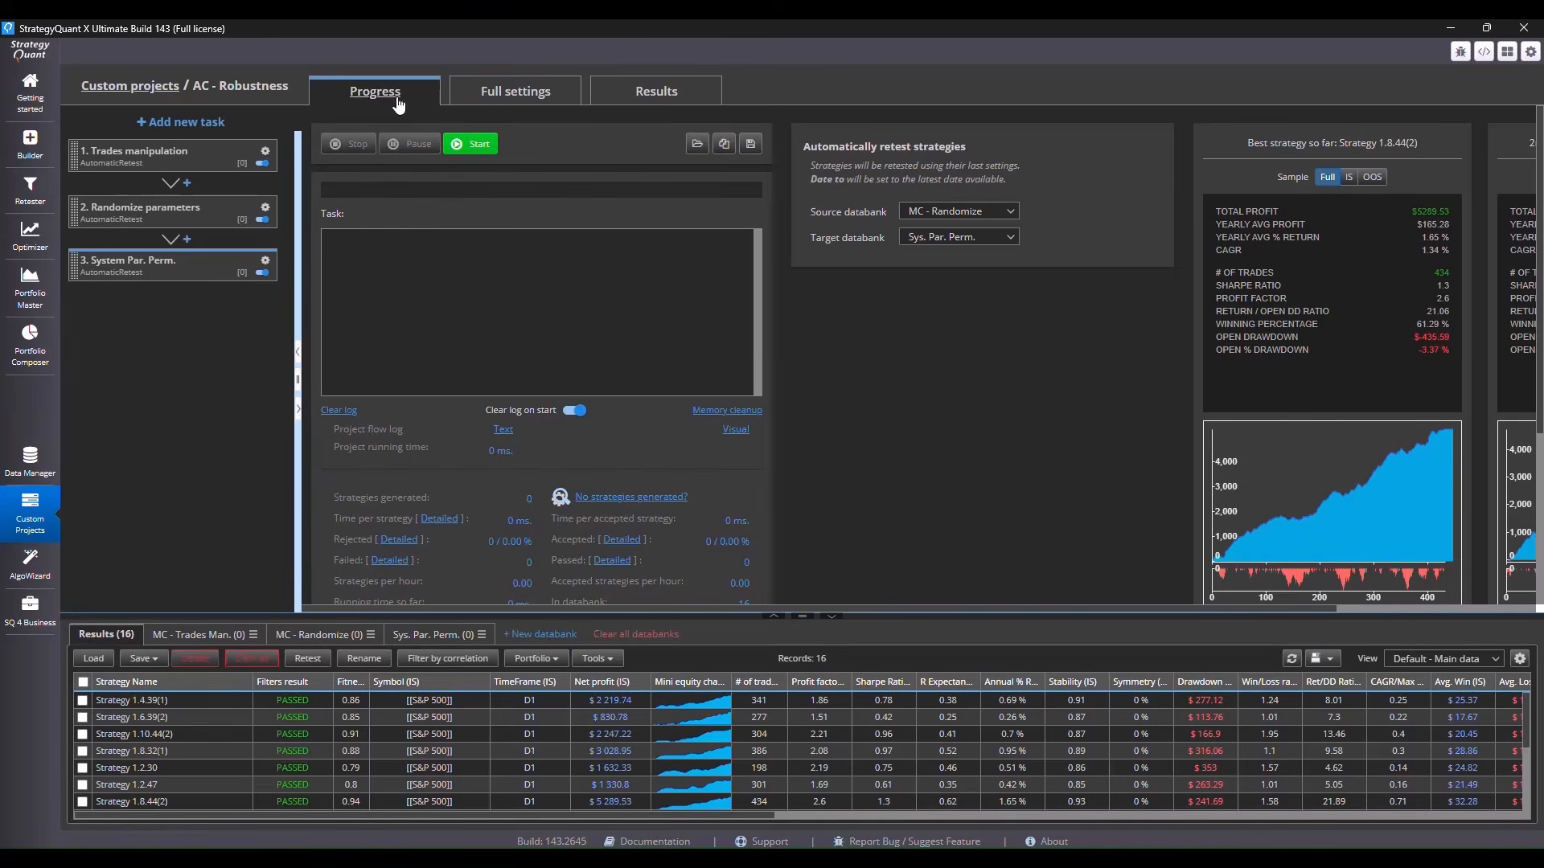
pyautogui.click(481, 153)
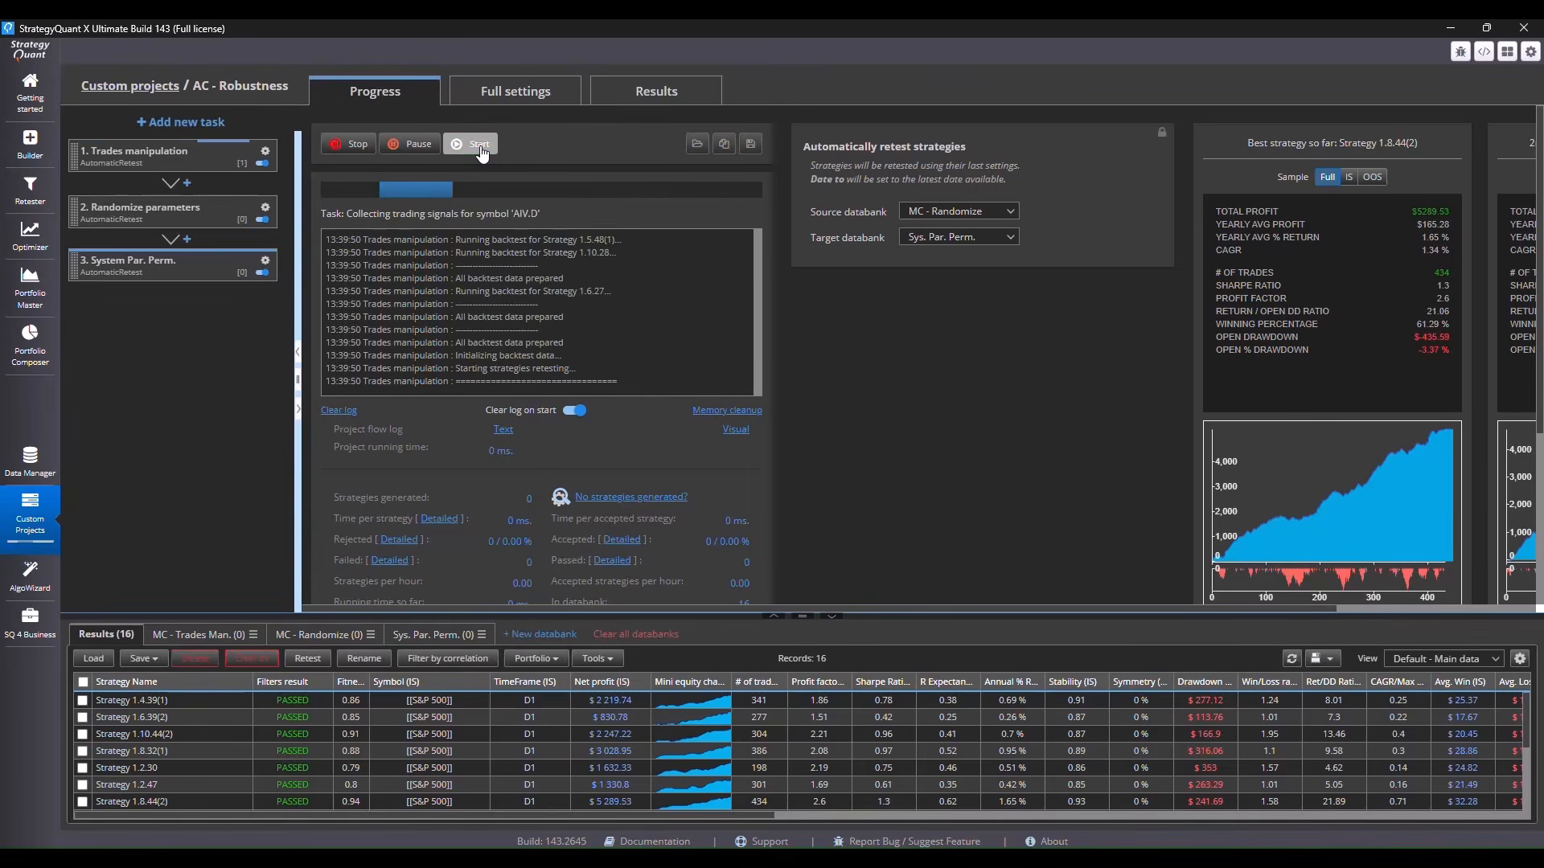